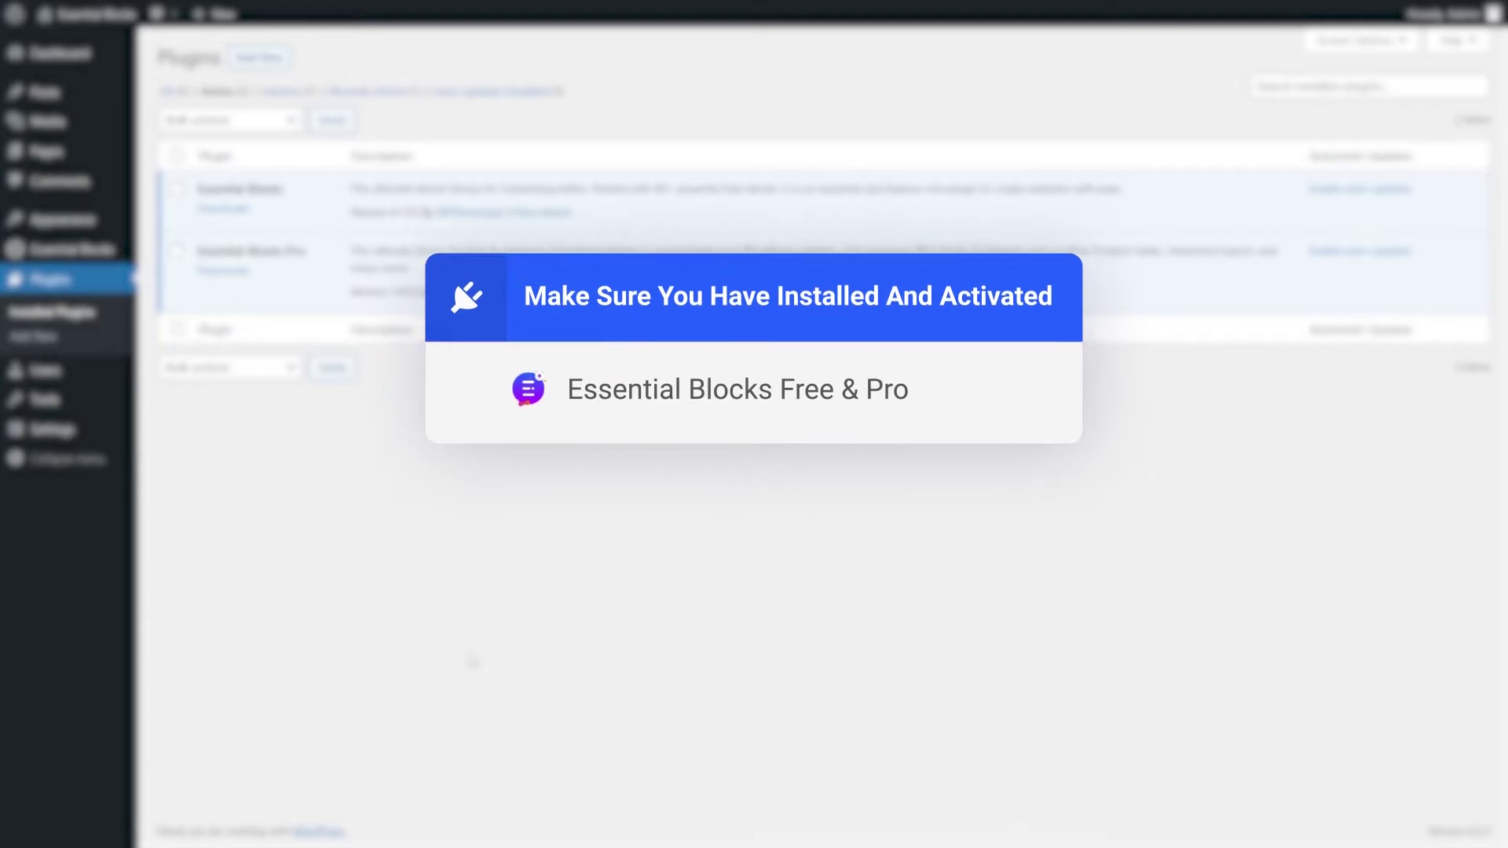
Open the Essential Blocks dashboard from the WordPress admin sidebar.
click(72, 249)
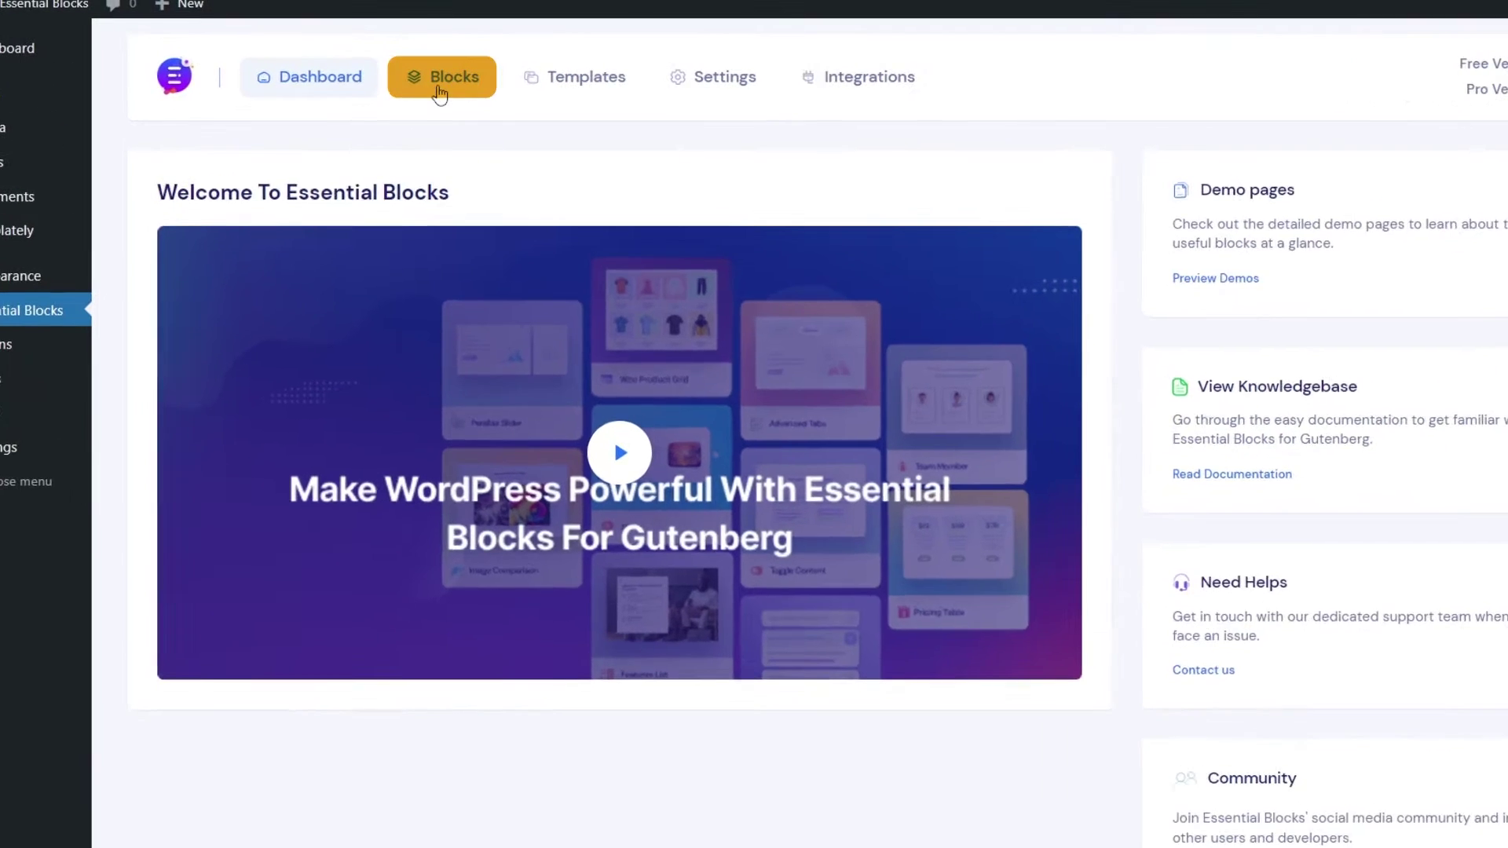
Switch on the Data Table block in the Essential Blocks blocks list.
click(441, 78)
scroll(831, 427, down, 10)
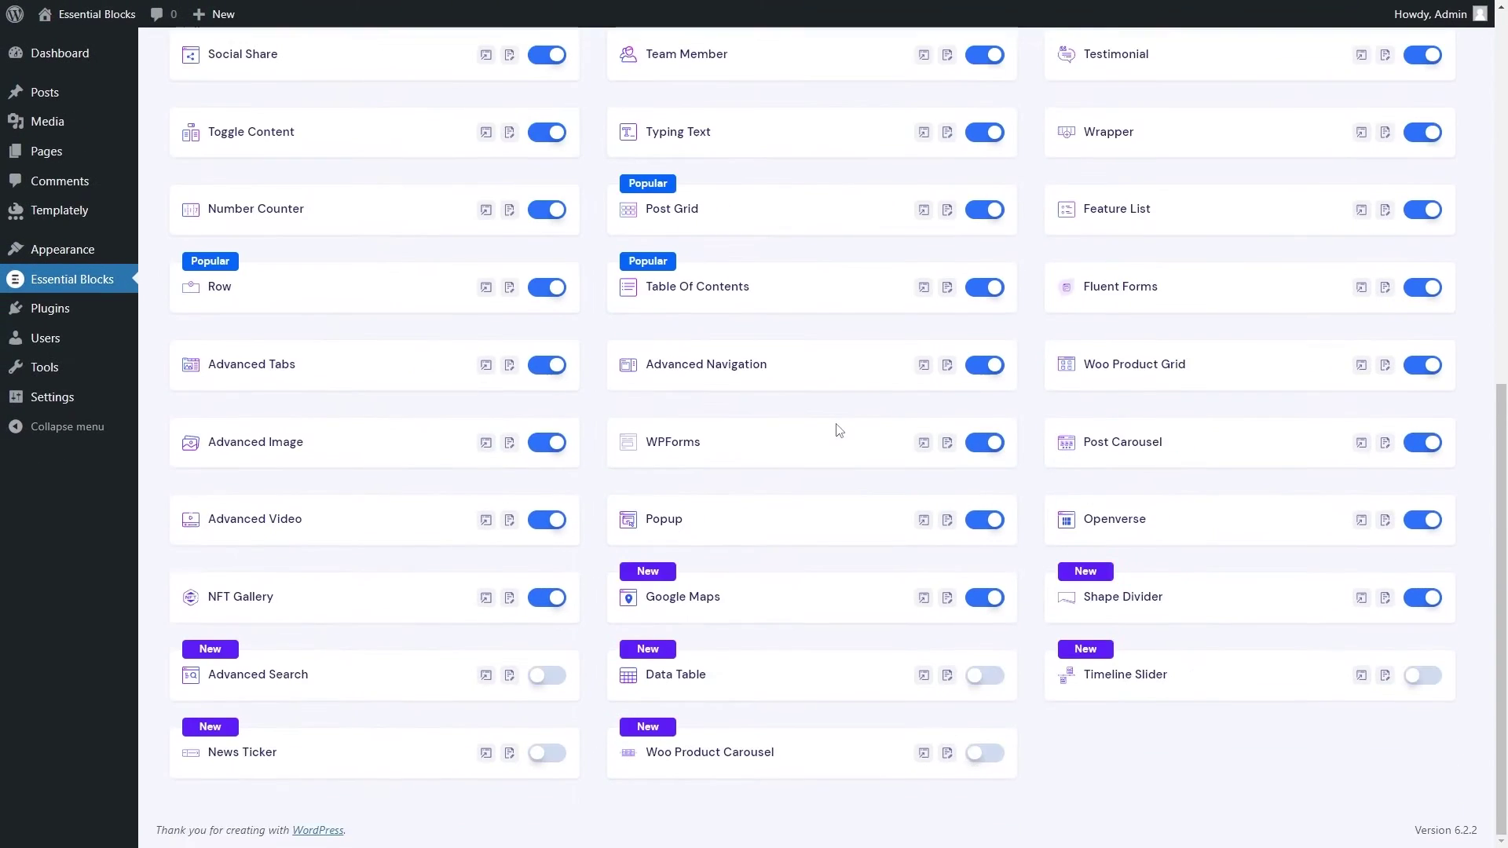
click(979, 675)
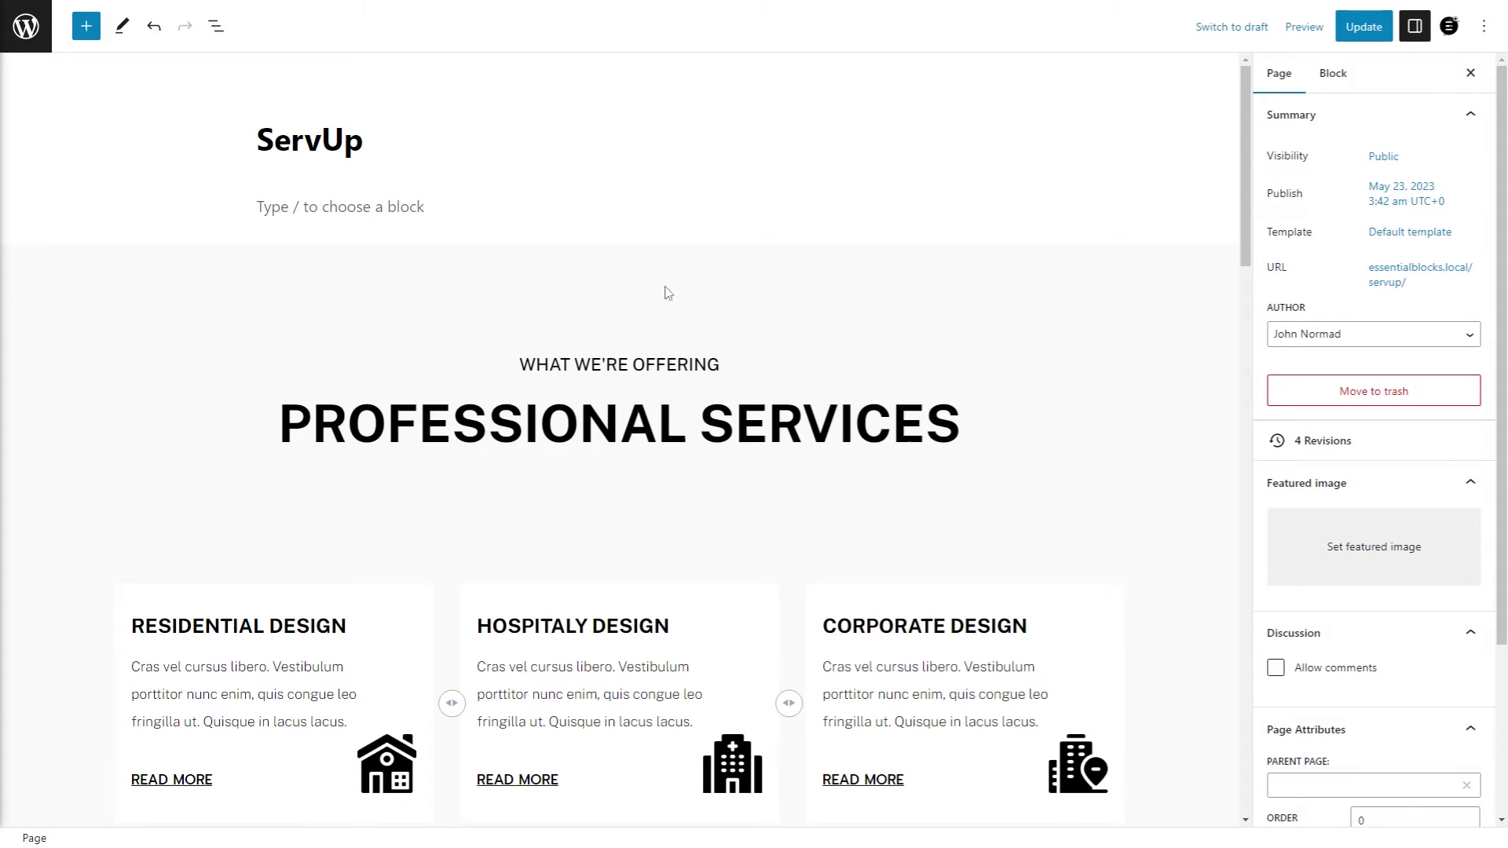
Insert a Data Table block below the ServUp page title.
click(954, 200)
click(978, 202)
text(data table)
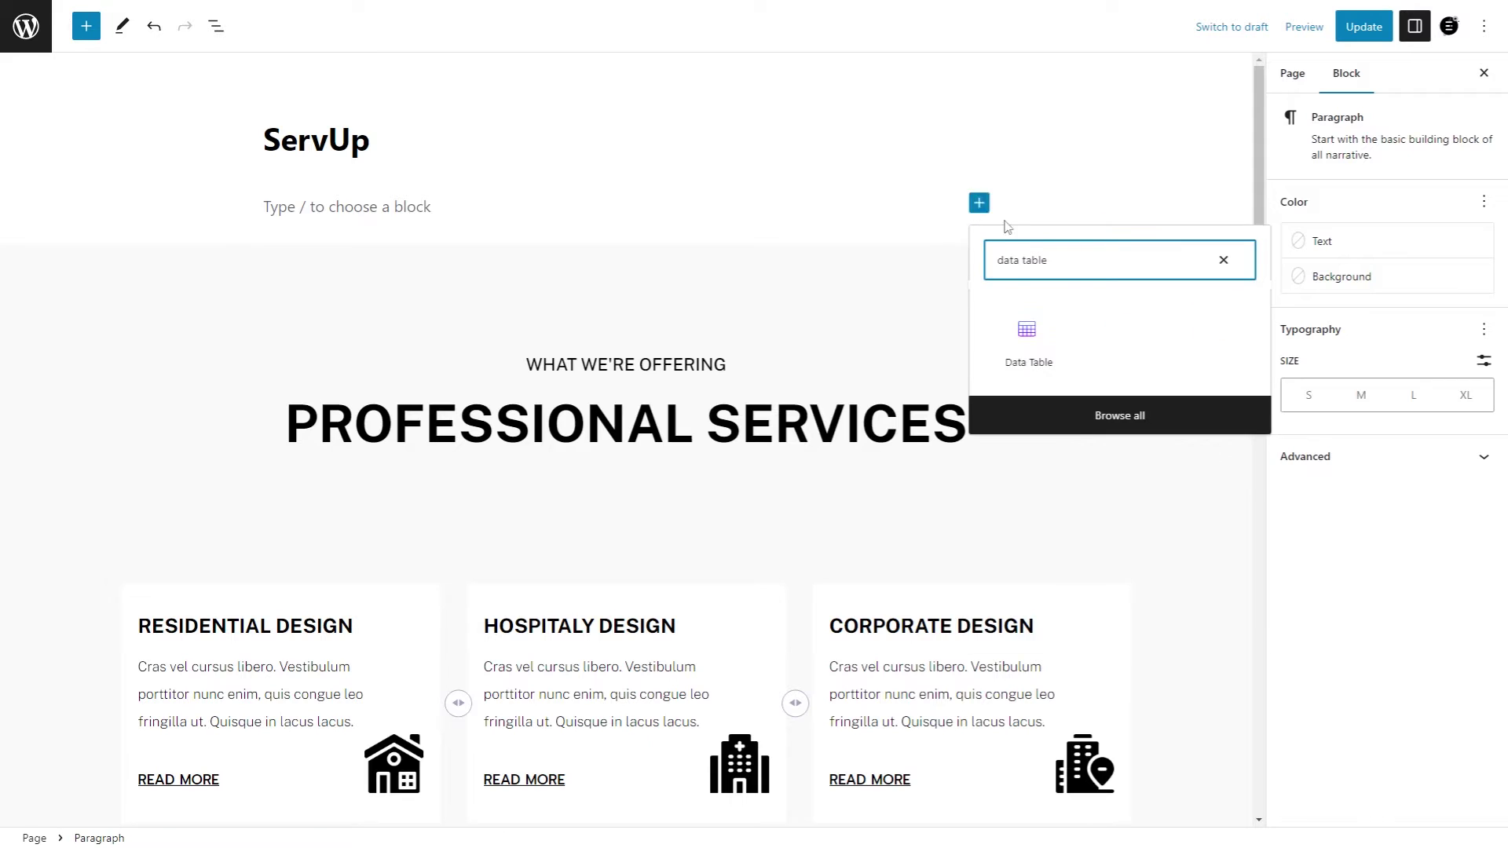
click(1055, 347)
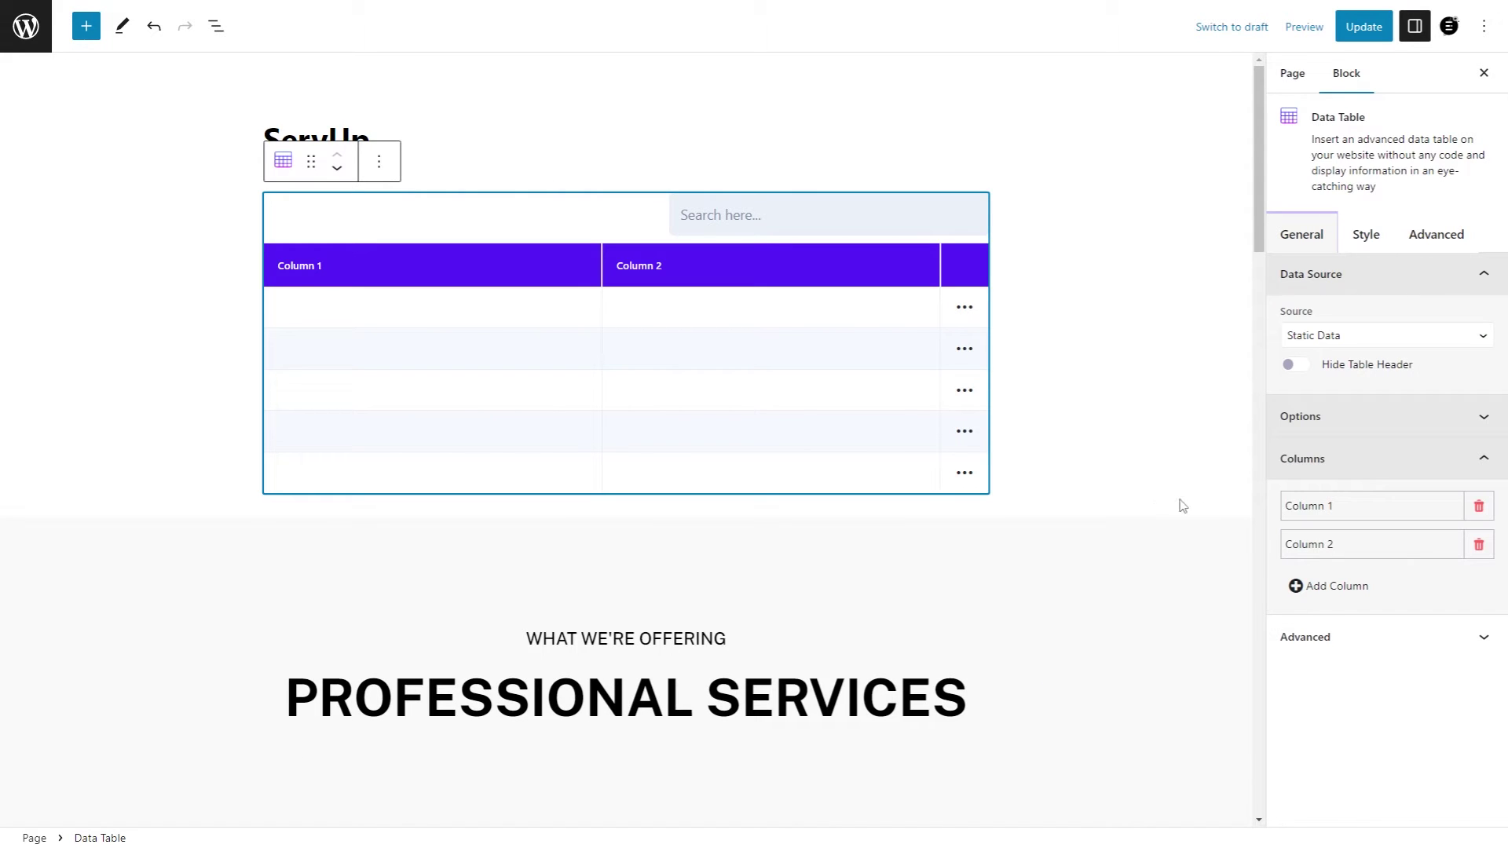
Rename the first two columns to Student name and Home State, widening Student name.
click(1386, 510)
triple_click(1329, 562)
text(Student name)
mouse_move(1335, 642)
mouse_down()
mouse_move(1299, 639)
mouse_move(1342, 630)
mouse_up()
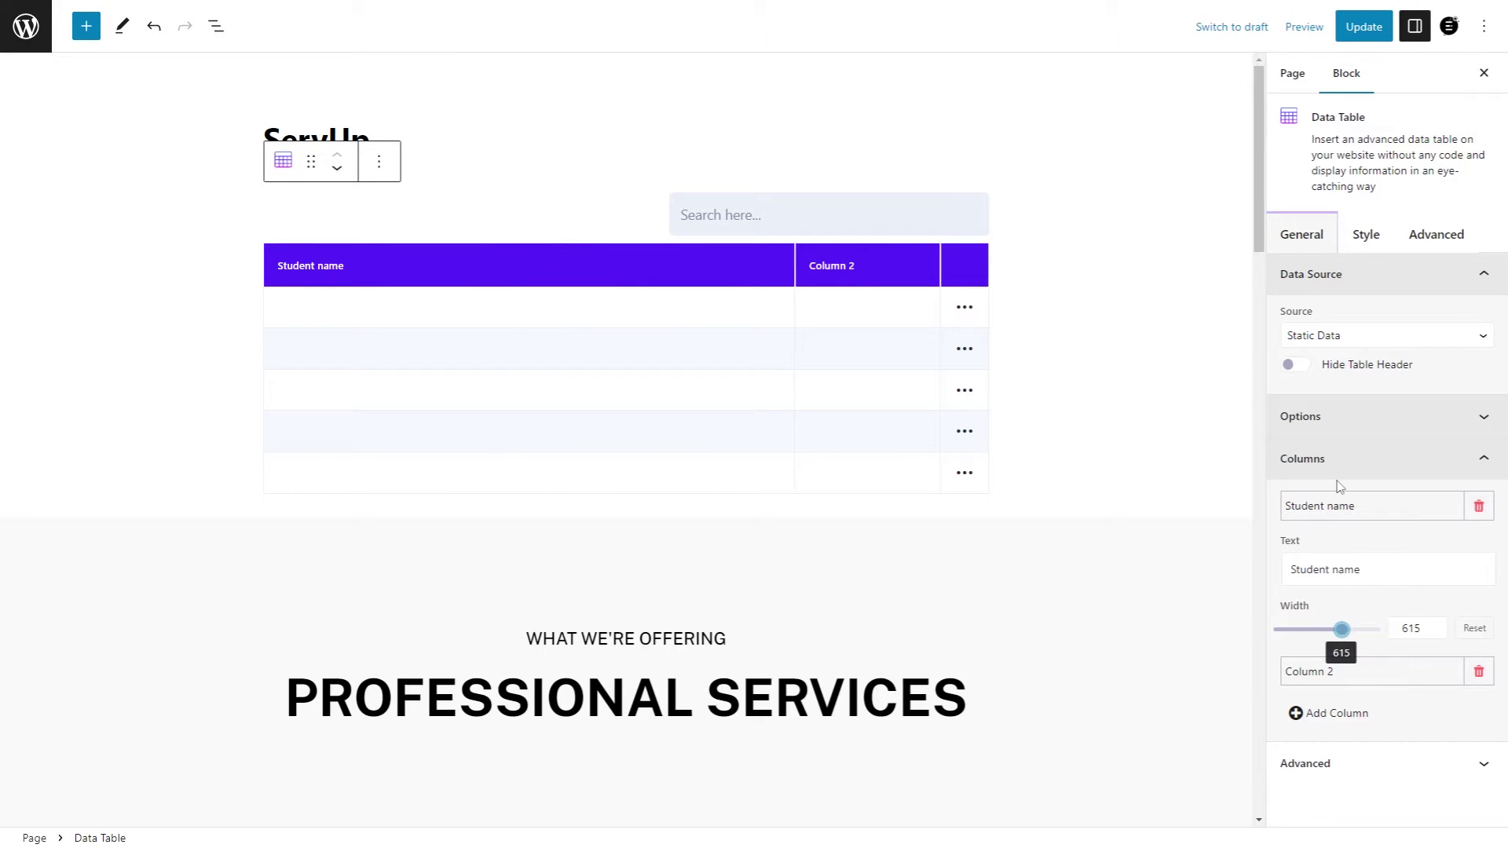
click(1359, 509)
click(1360, 547)
triple_click(1325, 607)
text(Home State)
Add a third column named Major and narrow its width.
click(1329, 712)
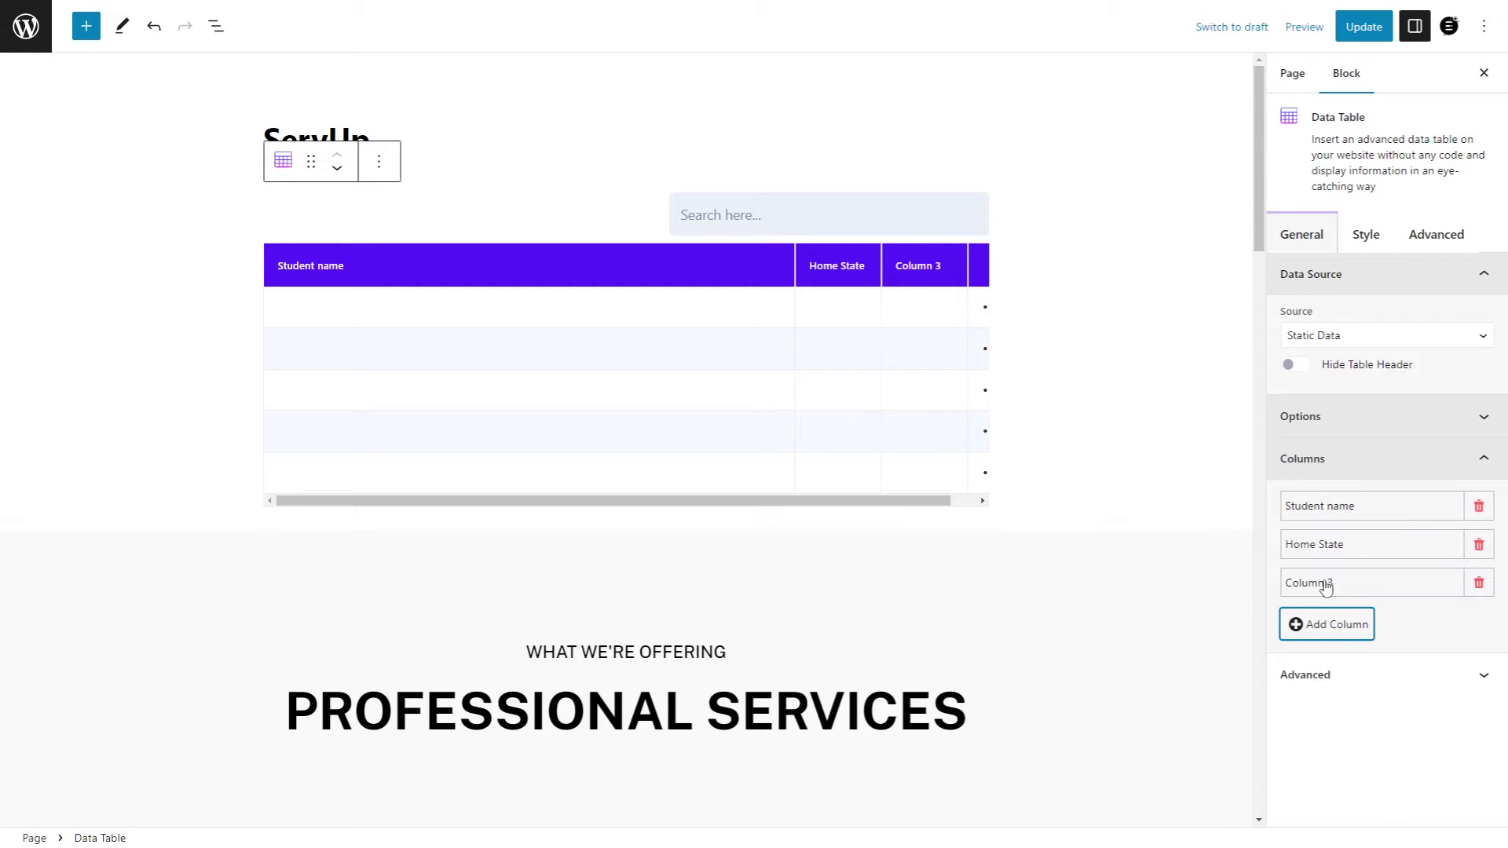
click(1325, 583)
click(1332, 645)
triple_click(1332, 646)
text(Major)
drag(1331, 706, 1283, 670)
Narrow the Student name column width to 325.
click(1333, 544)
click(1327, 504)
drag(1340, 625, 1303, 697)
click(1320, 672)
Enter student data: Alexandra, Math, Benjamin, John and state FL.
click(1304, 704)
click(347, 299)
text(Alexandra)
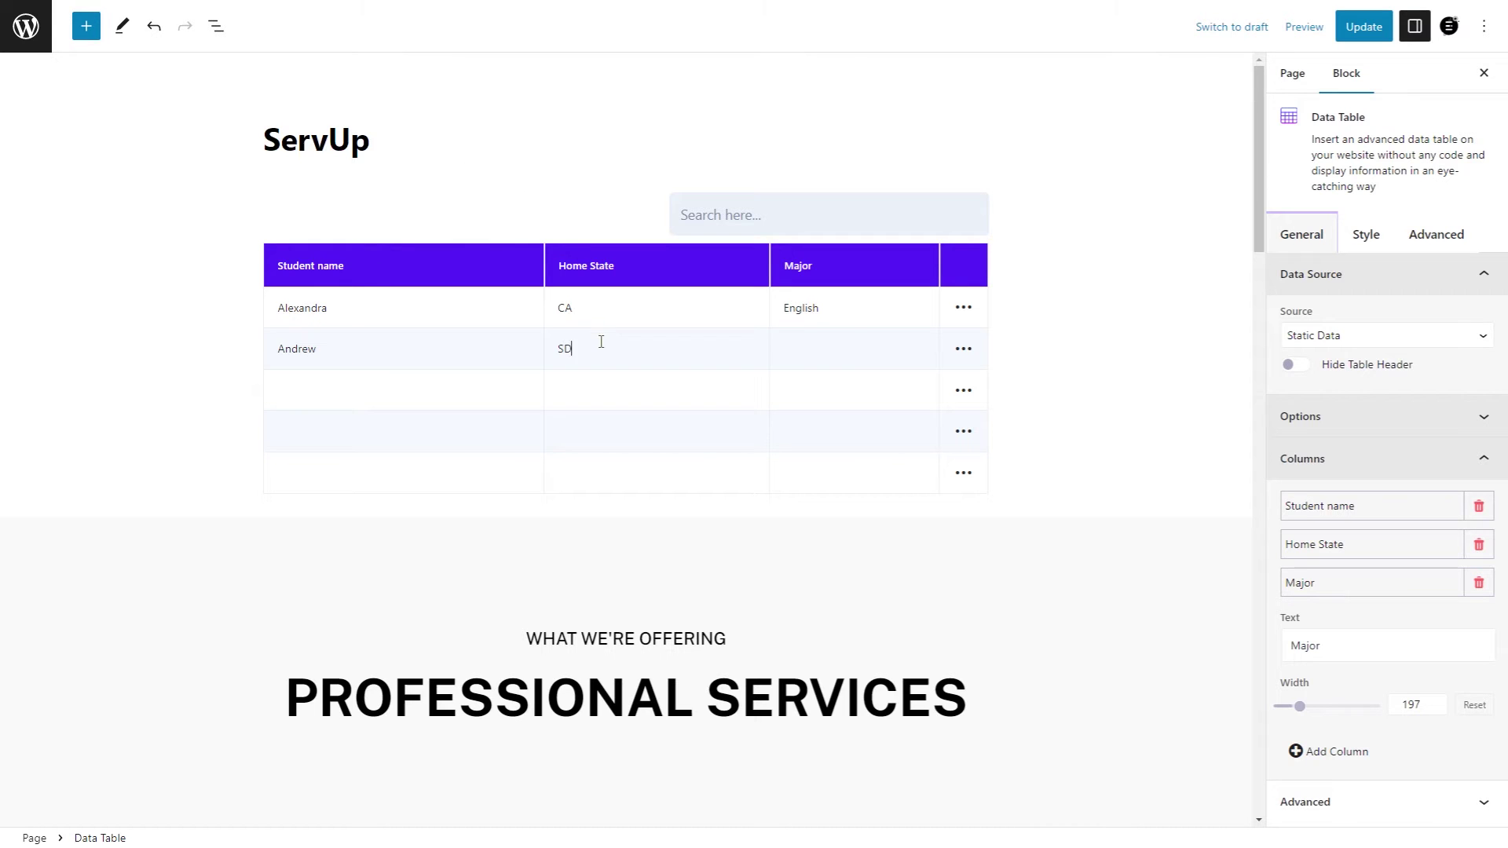
key(Tab)
text(Math)
click(397, 384)
text(Benjamin)
click(348, 423)
text(John)
click(594, 435)
text(FL)
text(ics)
Add a sixth row for Joseph from SC majoring in Math.
key(Tab)
click(344, 512)
text(Joseph)
click(562, 511)
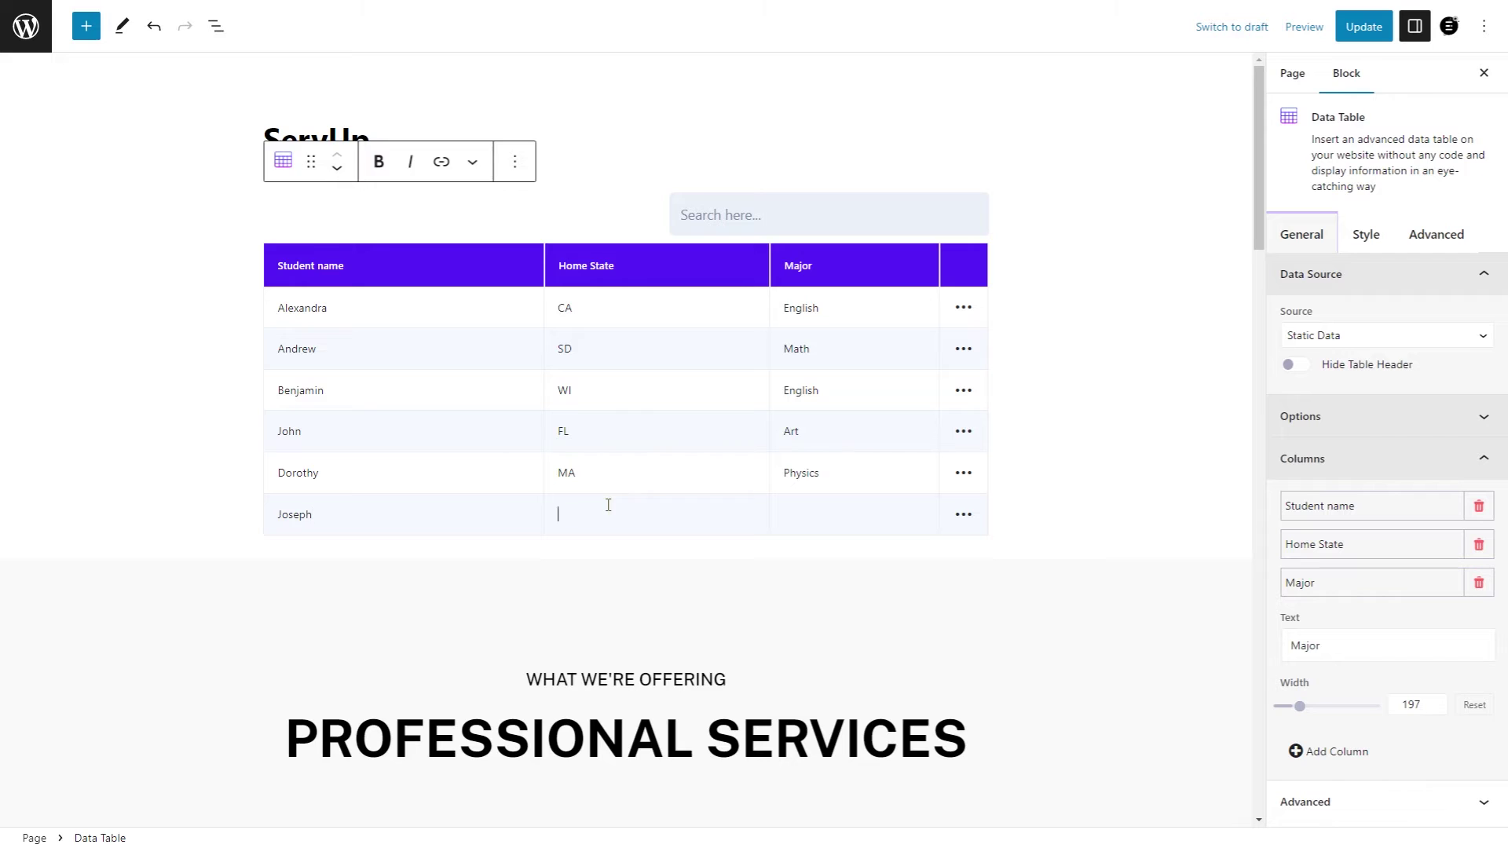
text(SC)
click(808, 512)
text(Math)
Add a row above Joseph for Karen with English.
click(963, 514)
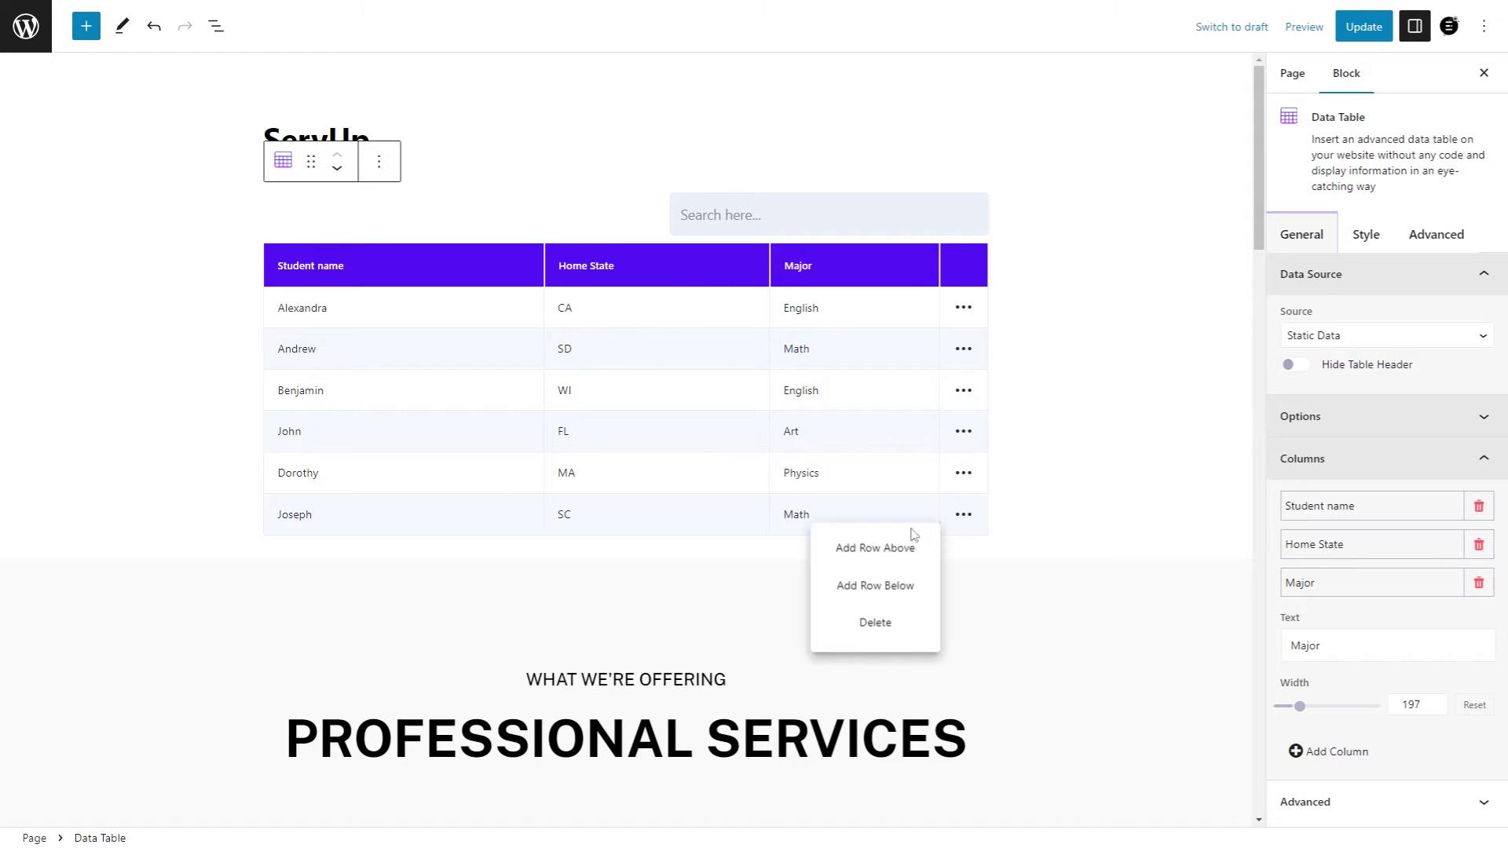
click(888, 547)
click(327, 509)
text(Karen)
click(603, 507)
text(English)
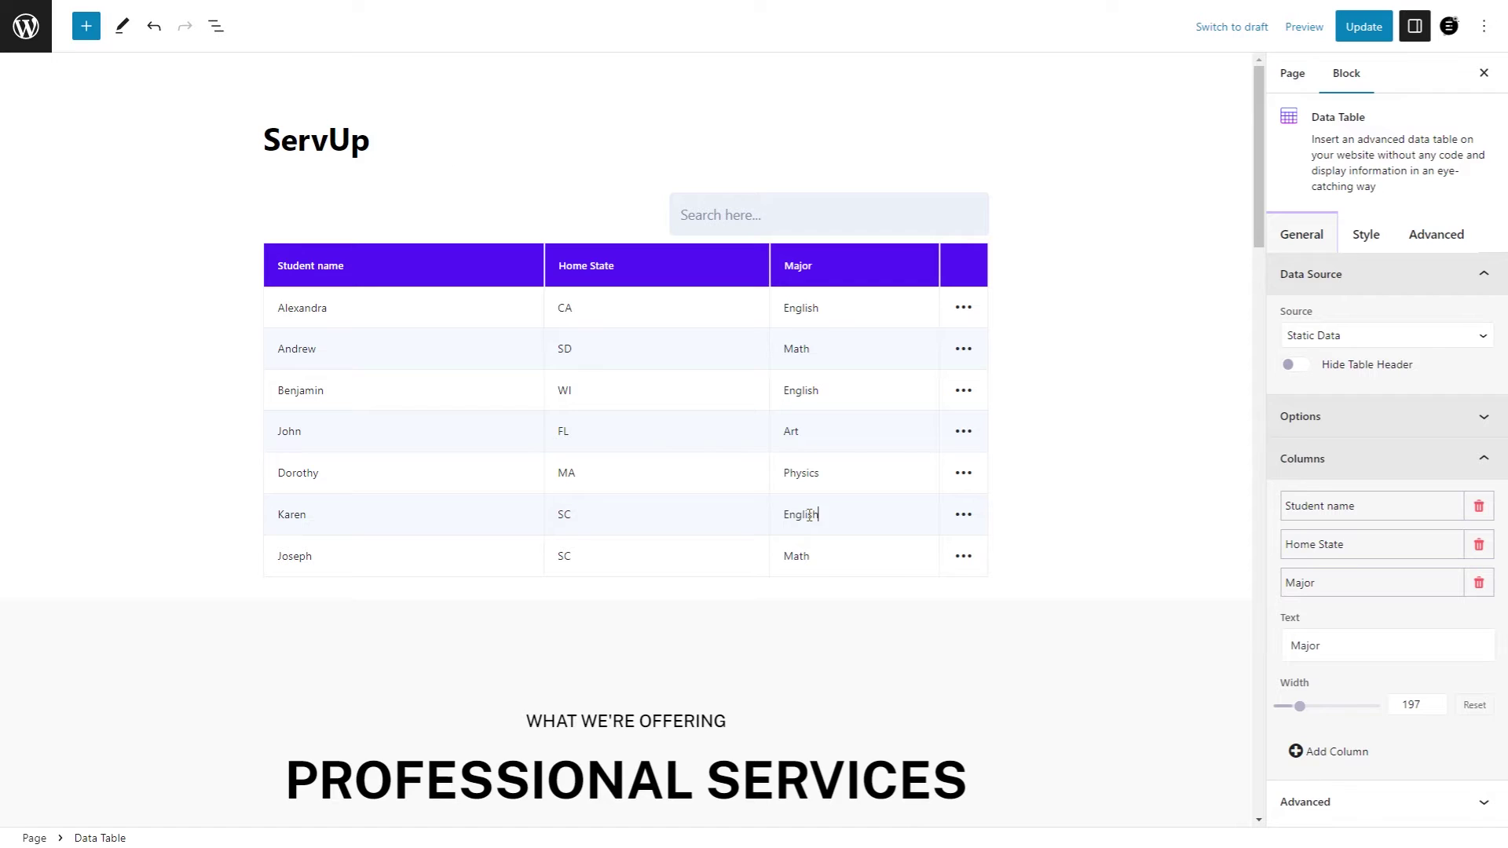
Delete Benjamin's row and update the page.
click(964, 391)
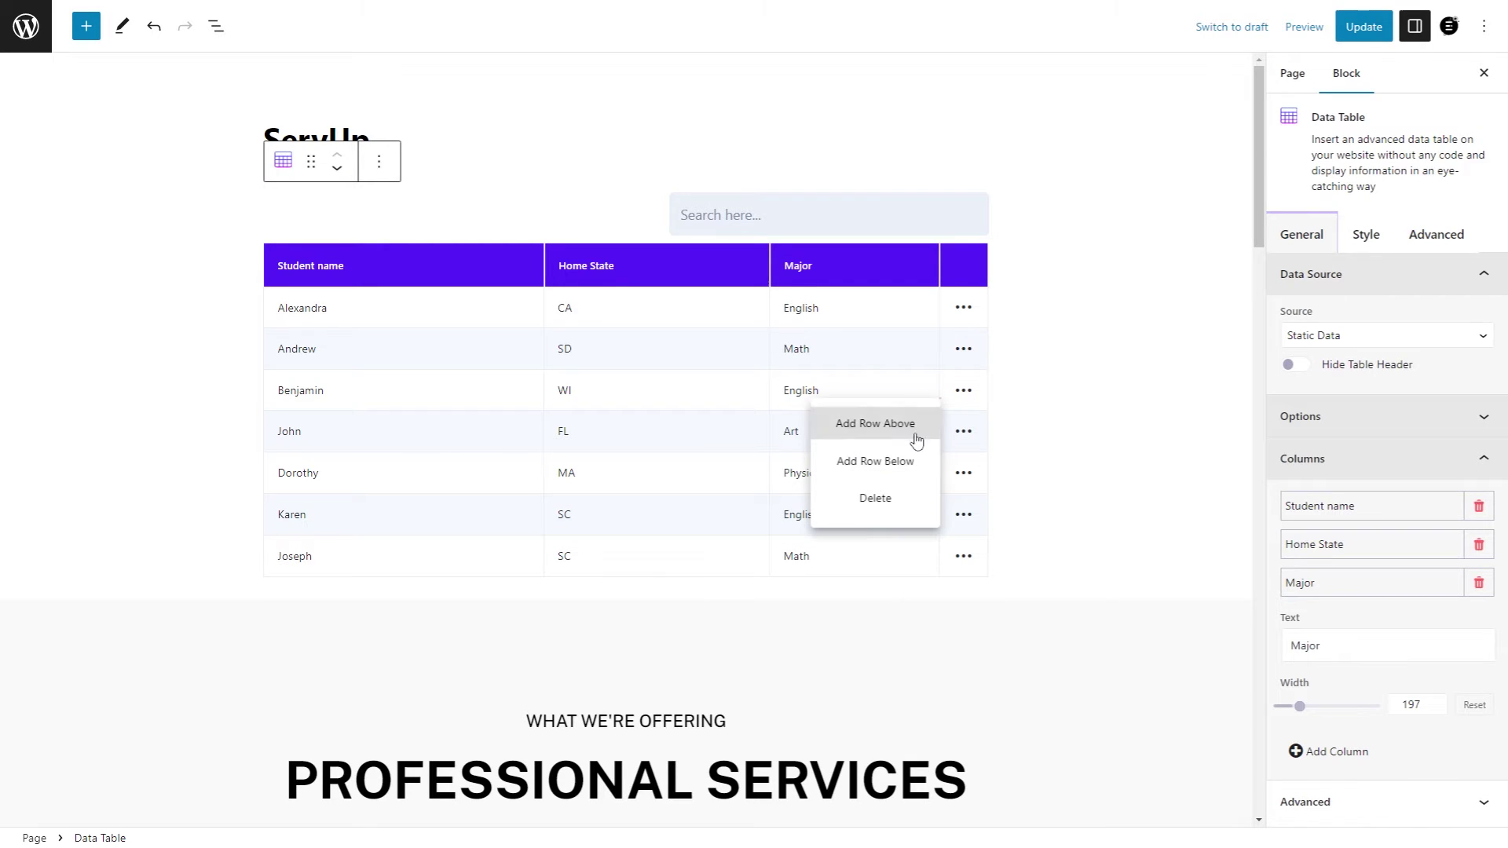
click(891, 494)
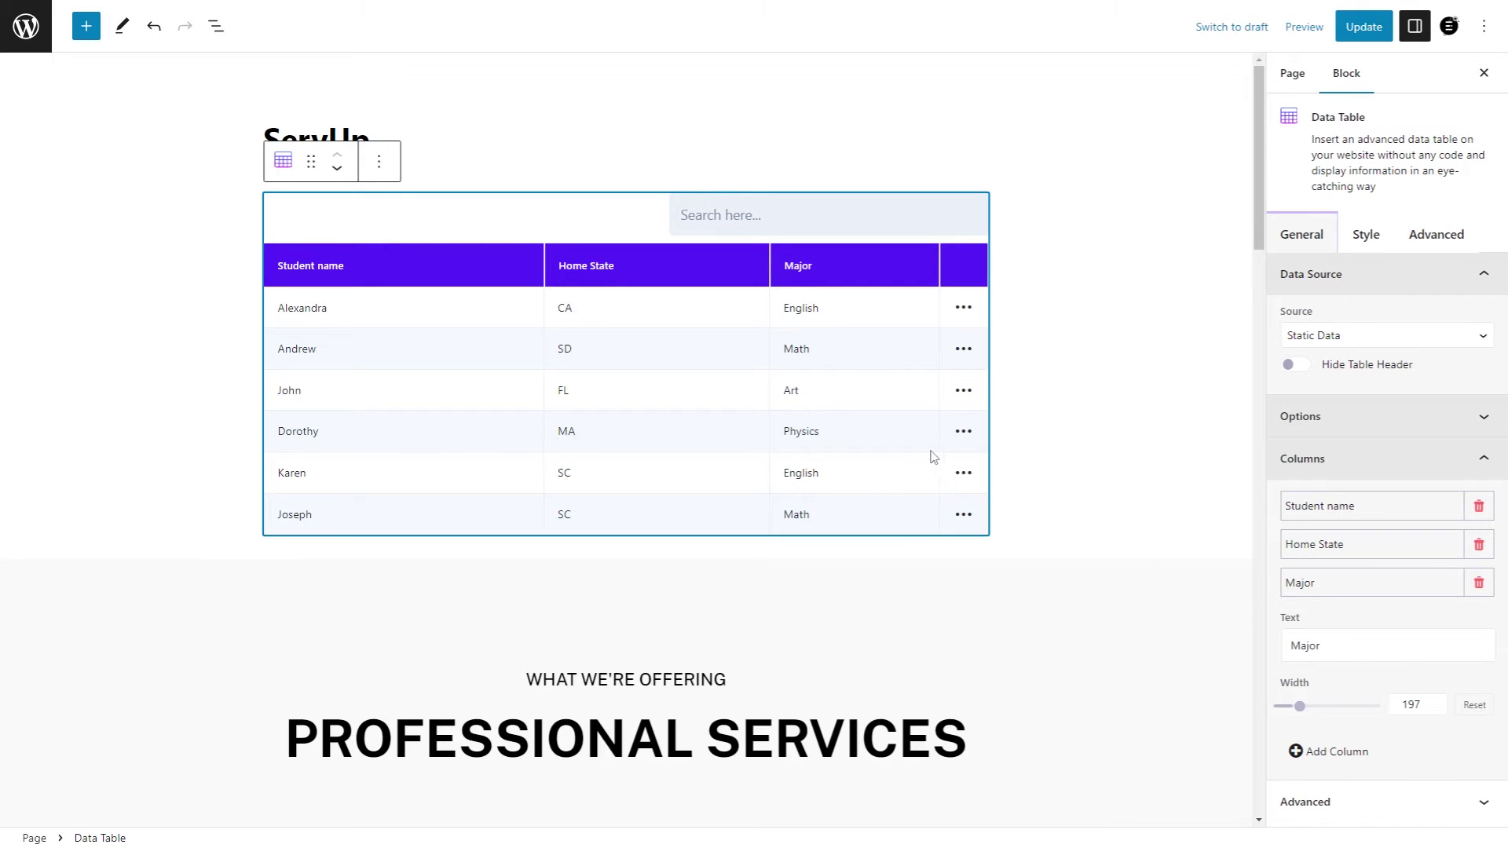
click(1362, 39)
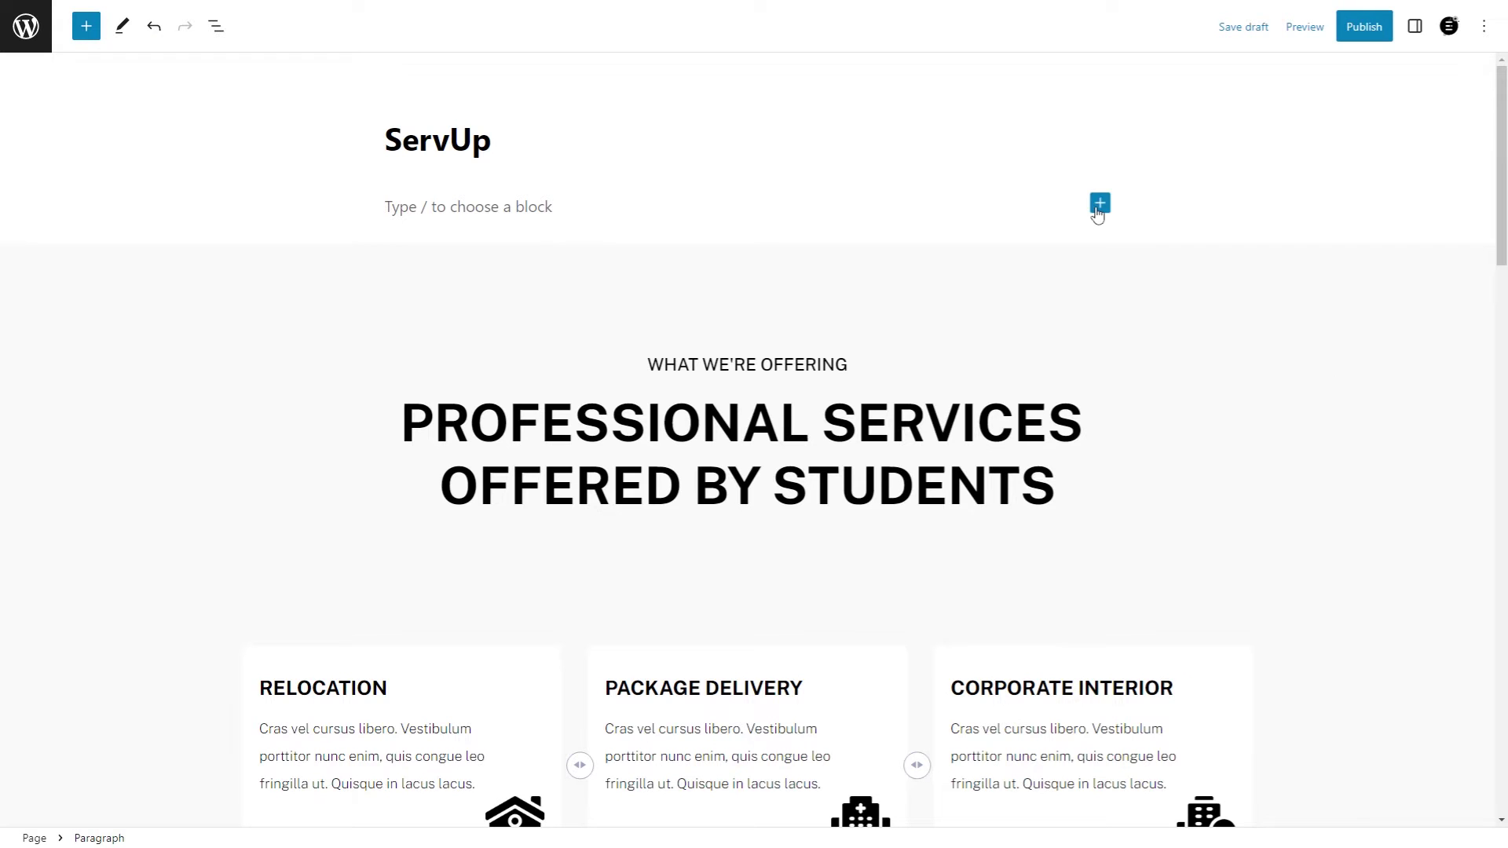
Insert a new Data Table and set its source to Google Sheet.
click(1100, 205)
text(data table)
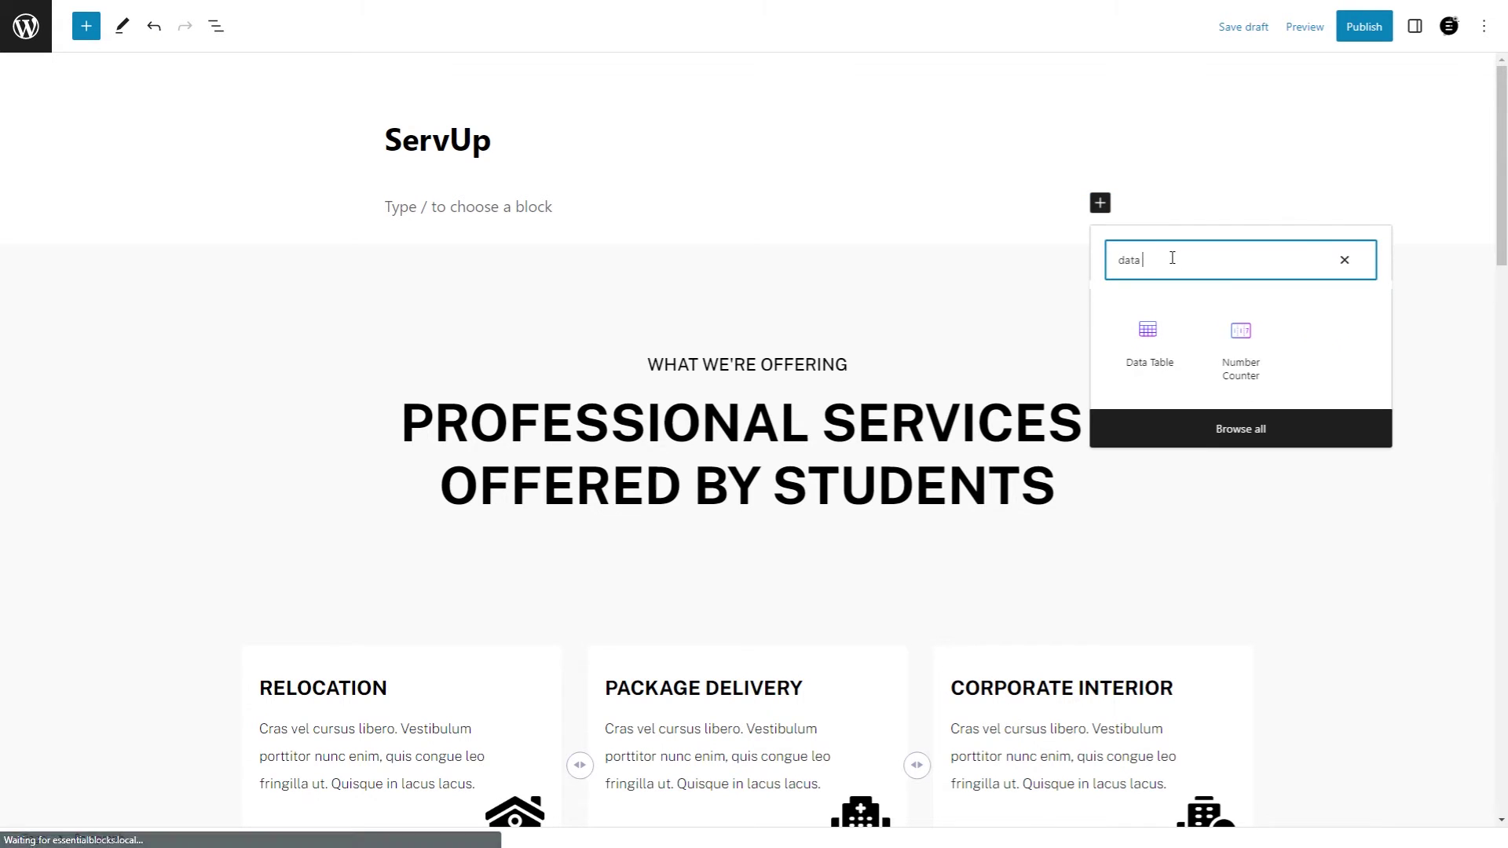
click(1149, 352)
click(1416, 27)
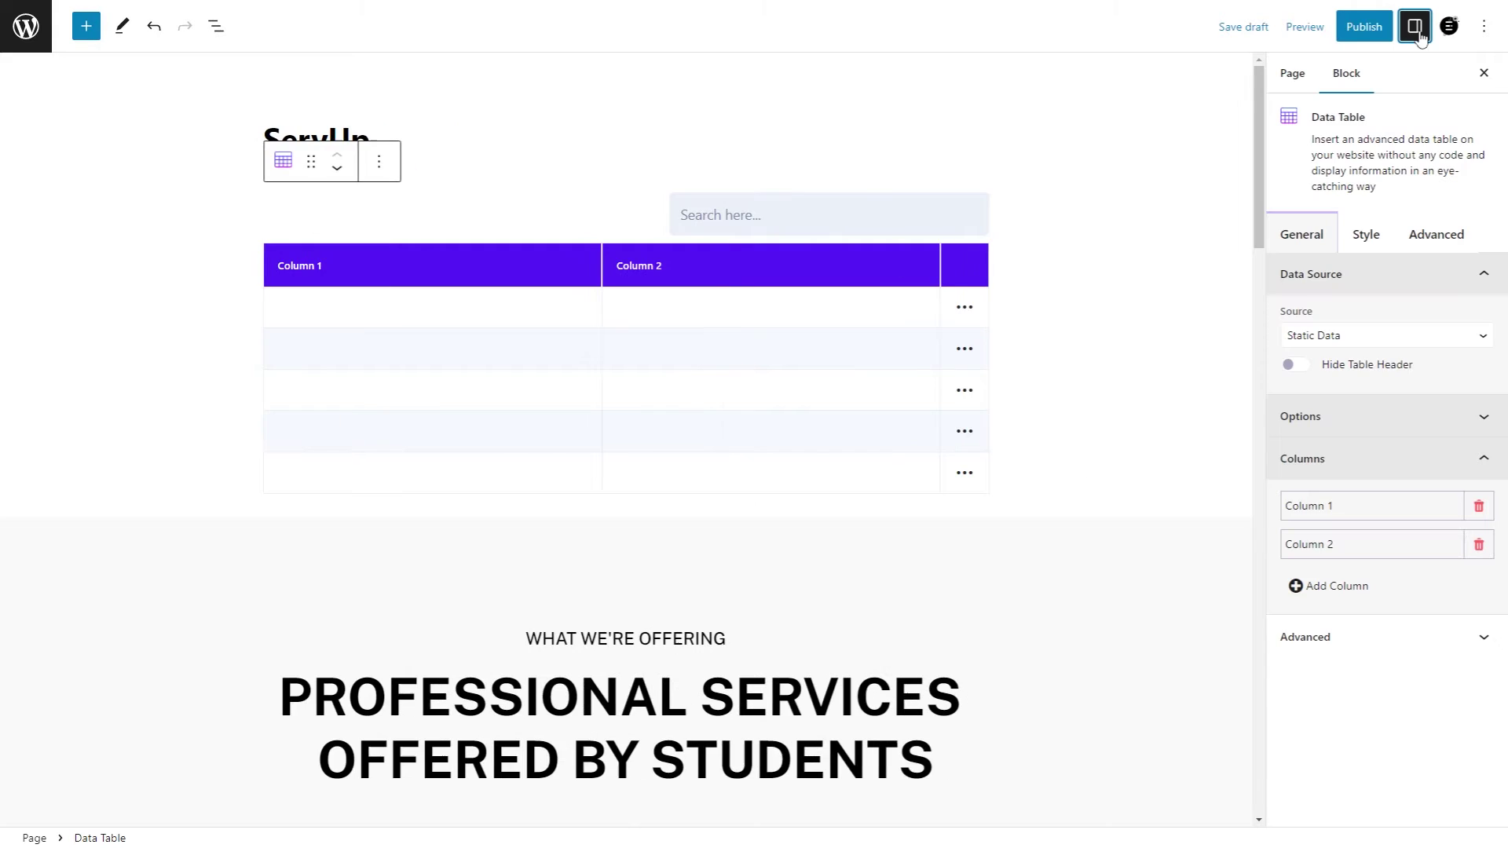
click(1333, 335)
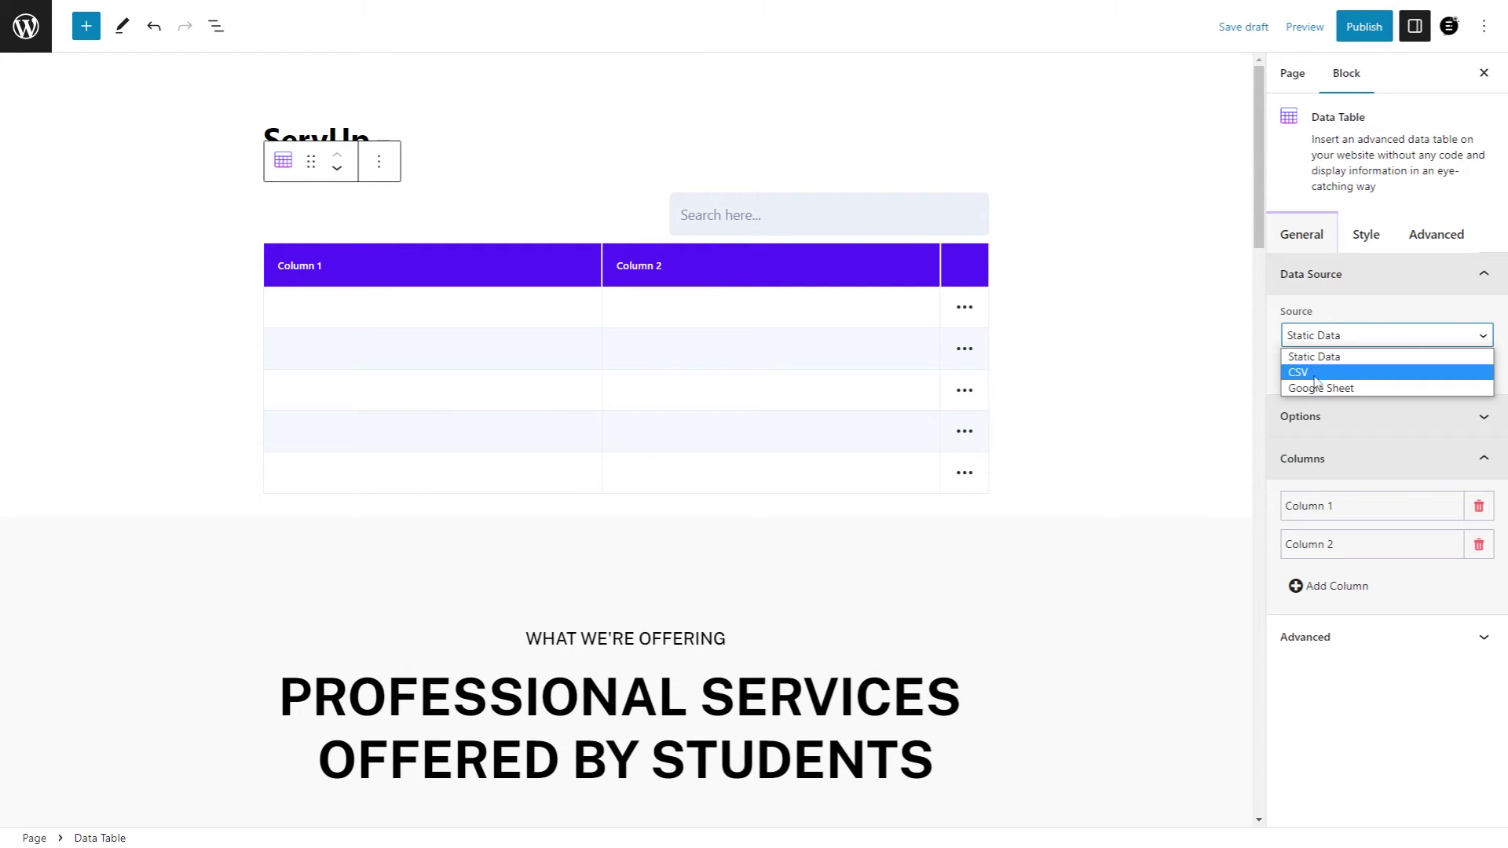
click(1319, 389)
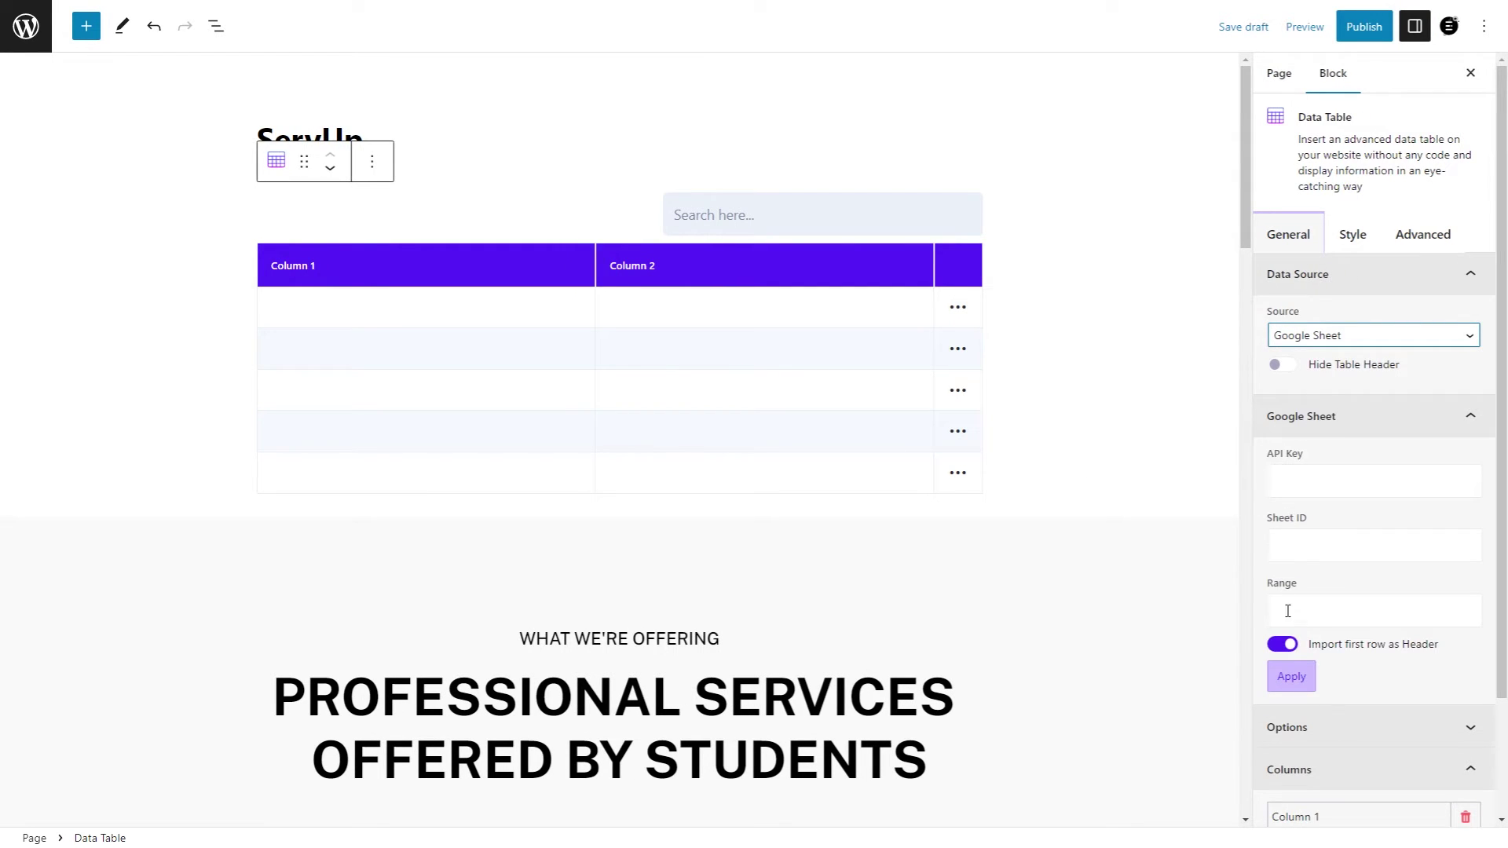
Paste the API key and Sheet ID, import the StudentsRange data, and publish.
click(1285, 645)
click(1305, 482)
key(ctrl+v)
click(1300, 543)
key(ctrl+v)
text(StudentsRange)
click(1290, 677)
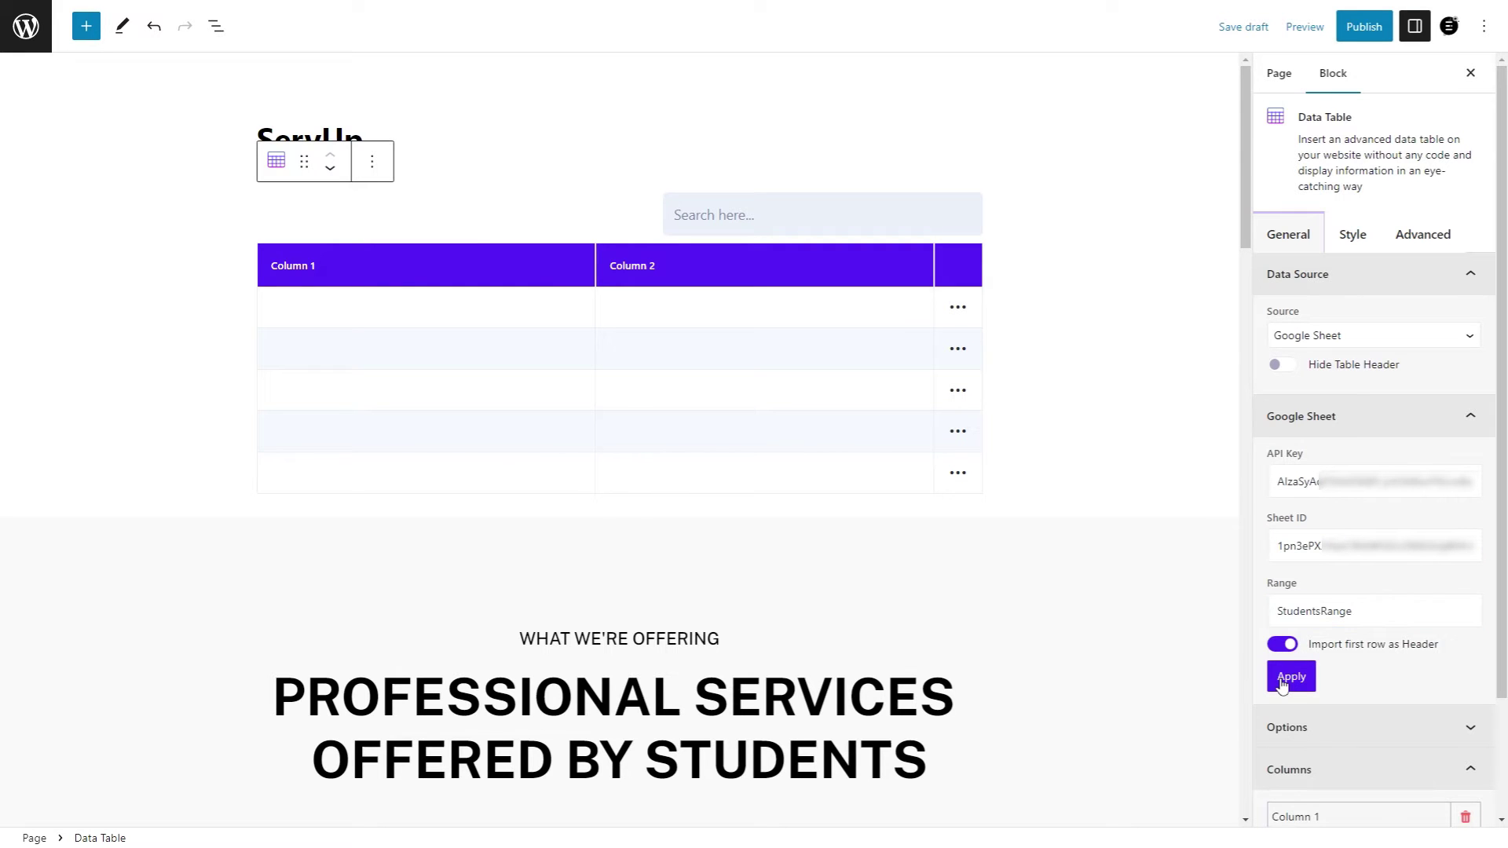
scroll(702, 439, down, 11)
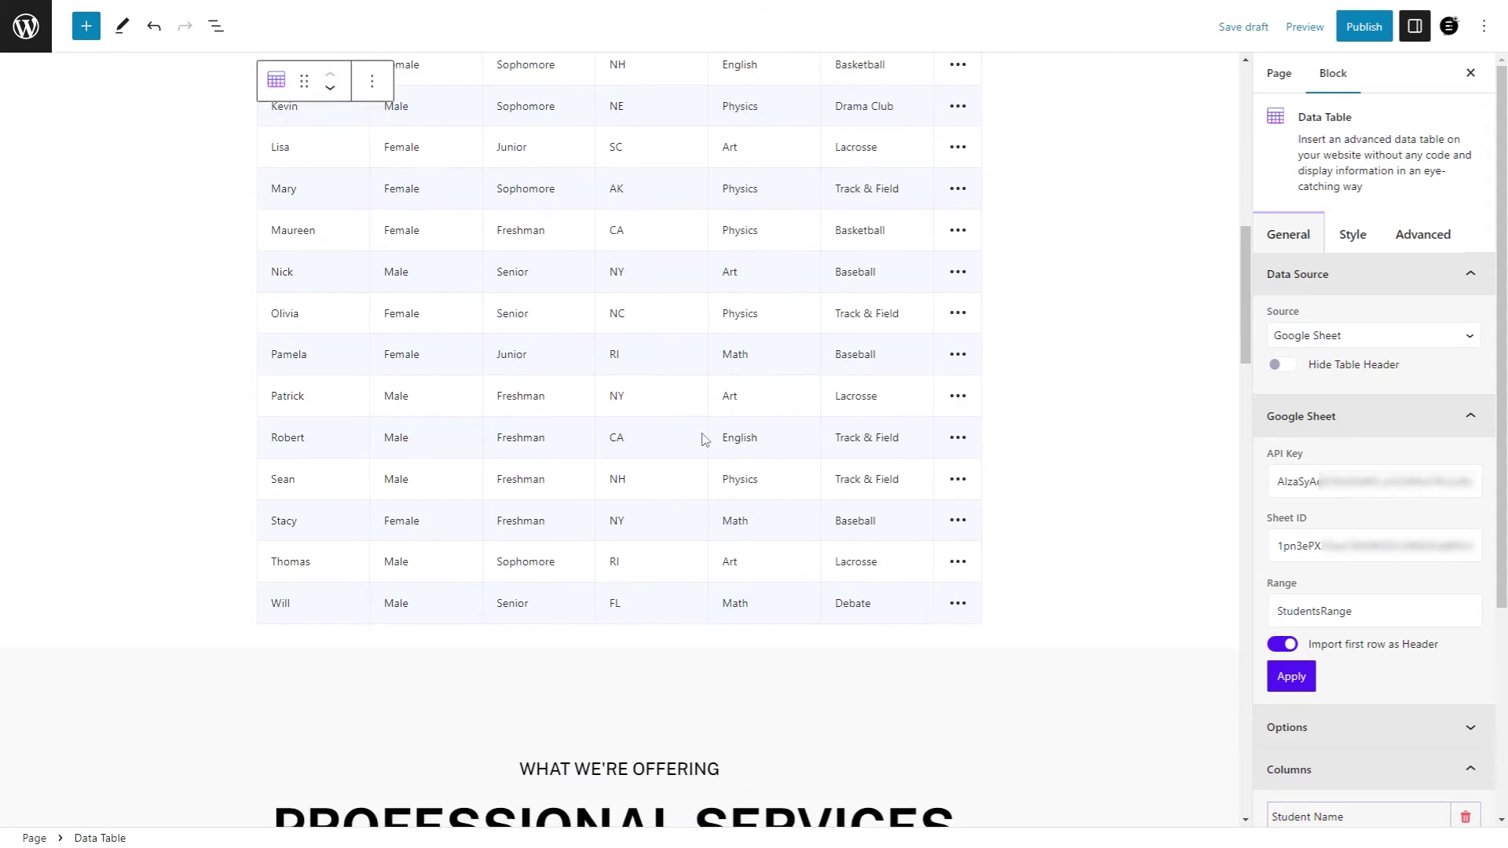
scroll(701, 439, up, 10)
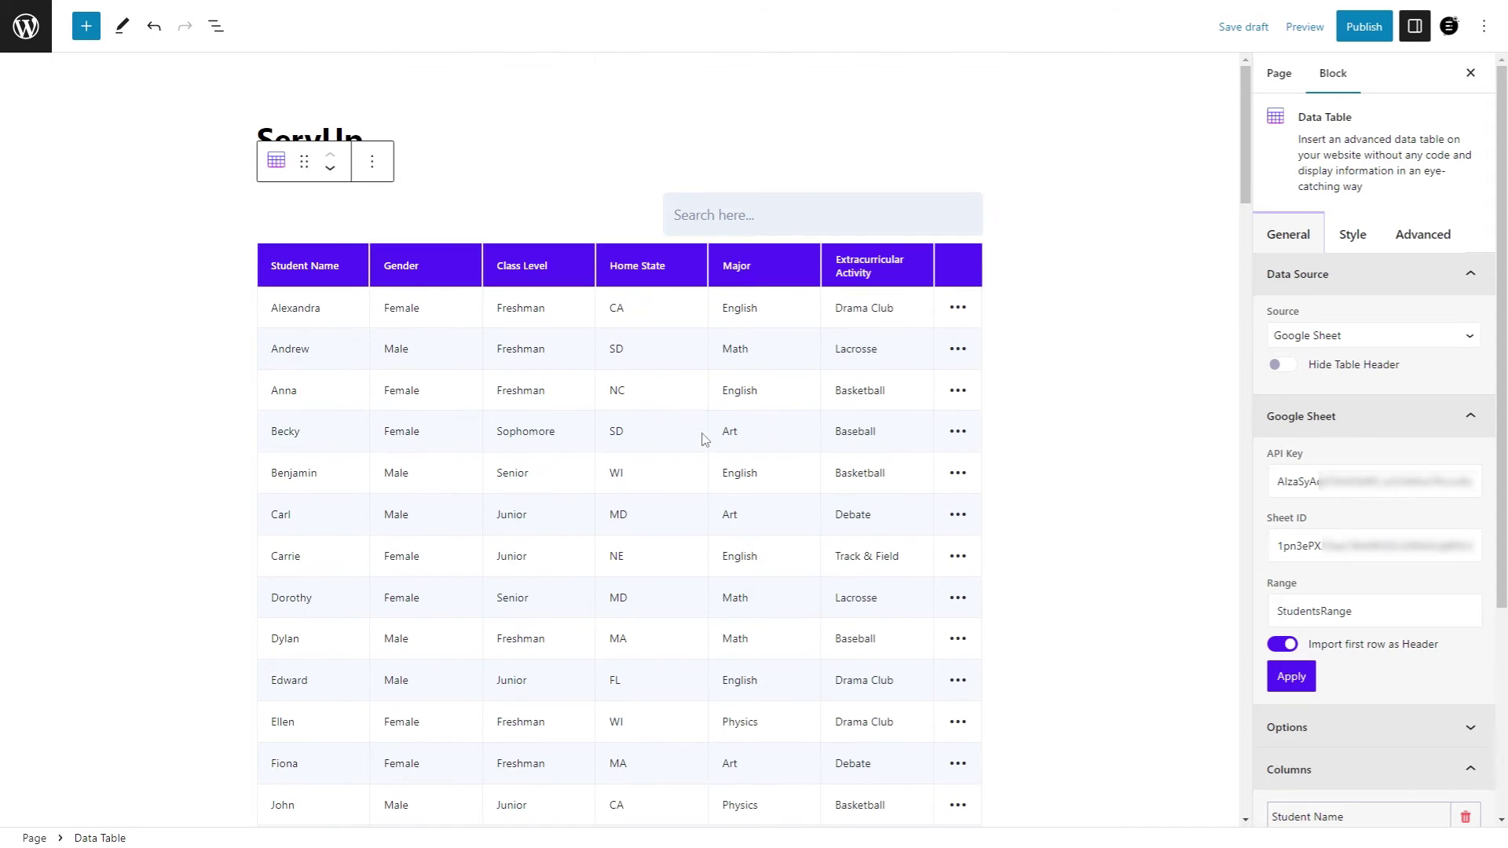
click(1364, 30)
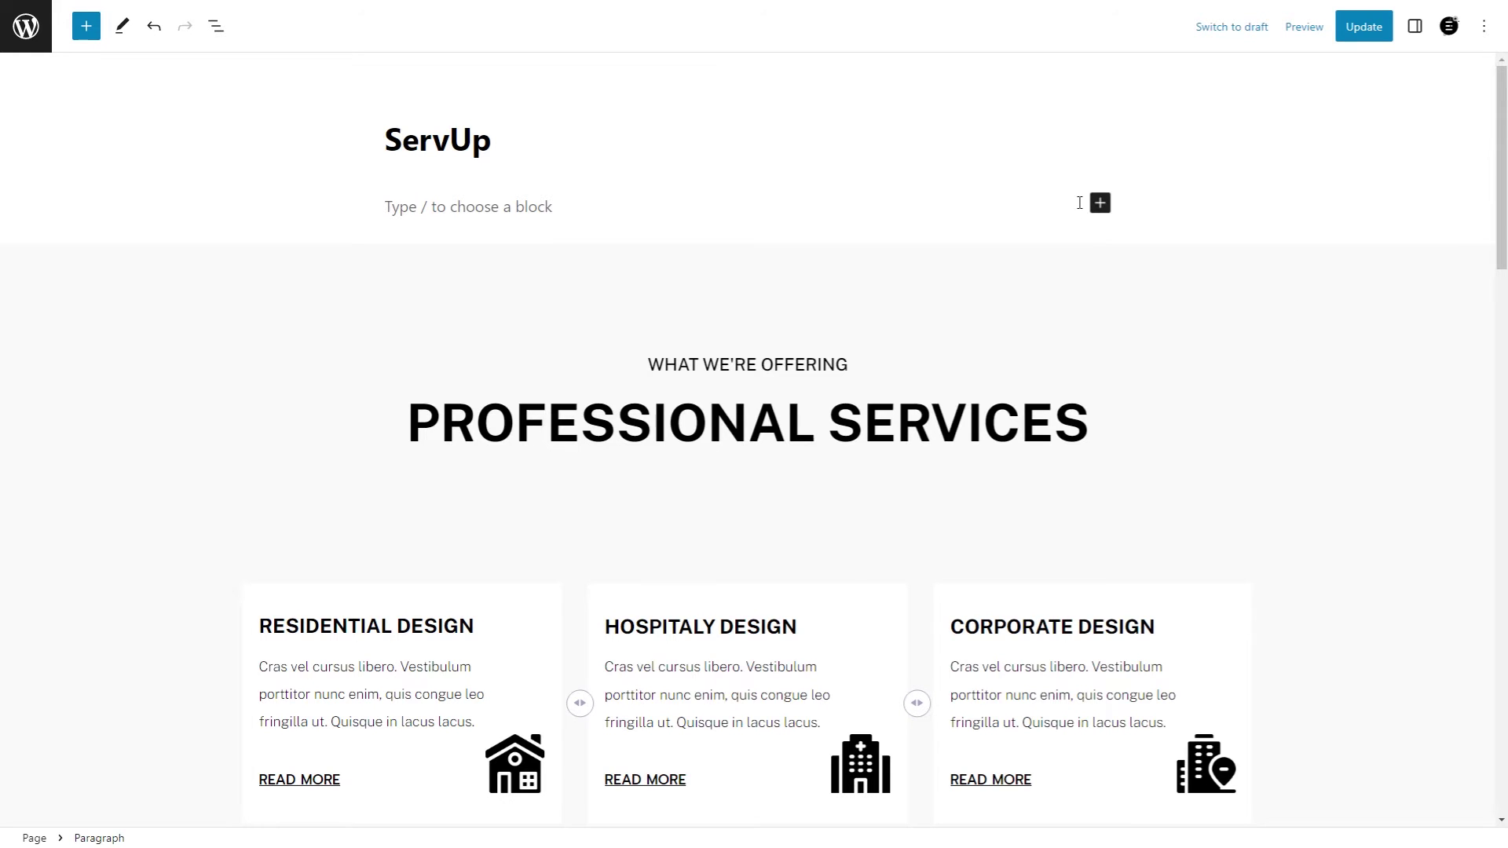
Insert another Data Table and set its source to CSV with first-row headers.
click(1099, 202)
text(data table)
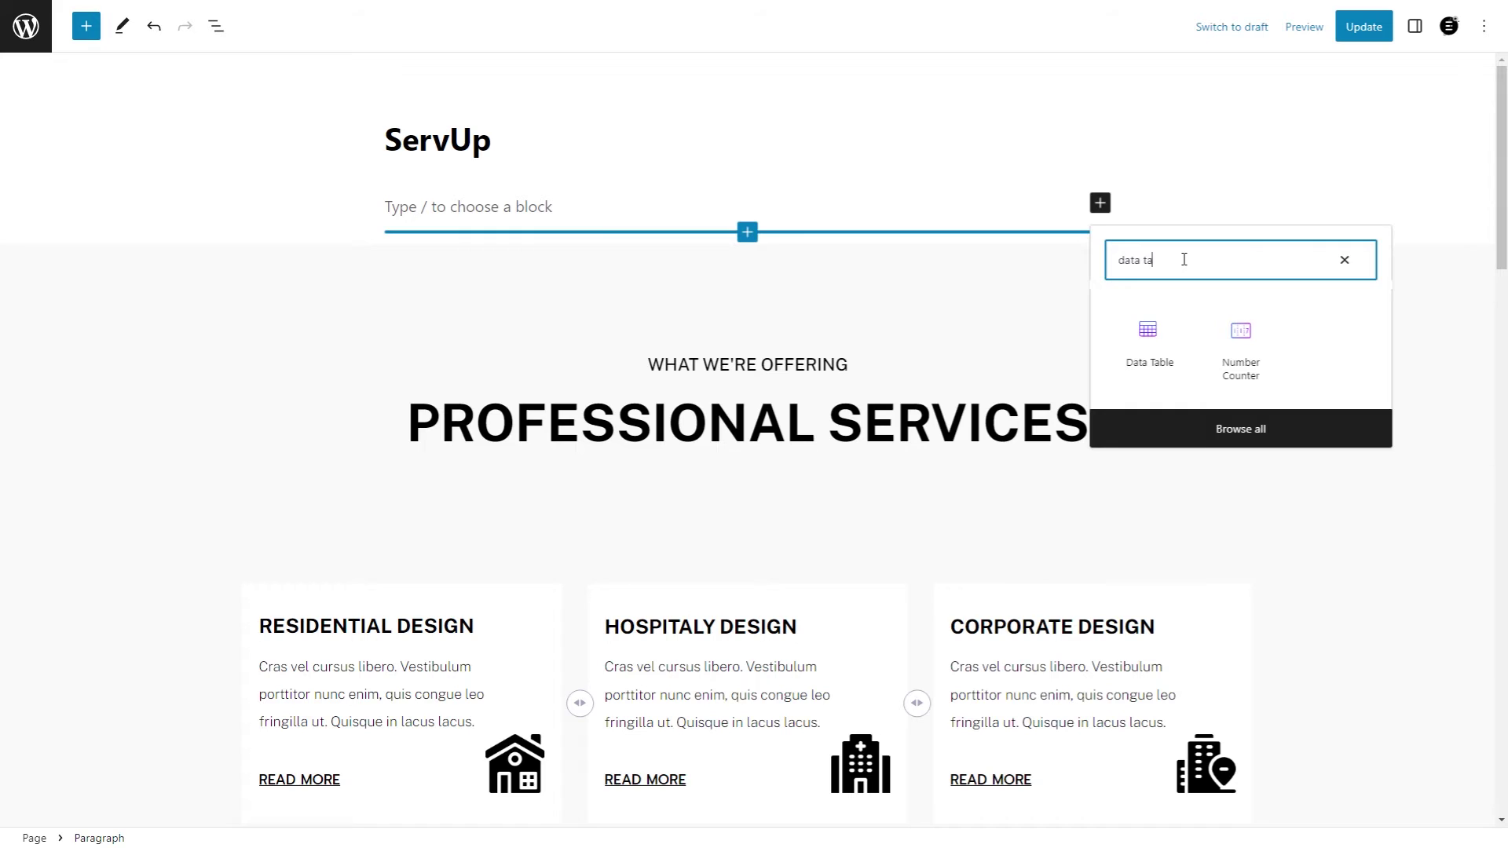
click(1148, 342)
click(1417, 30)
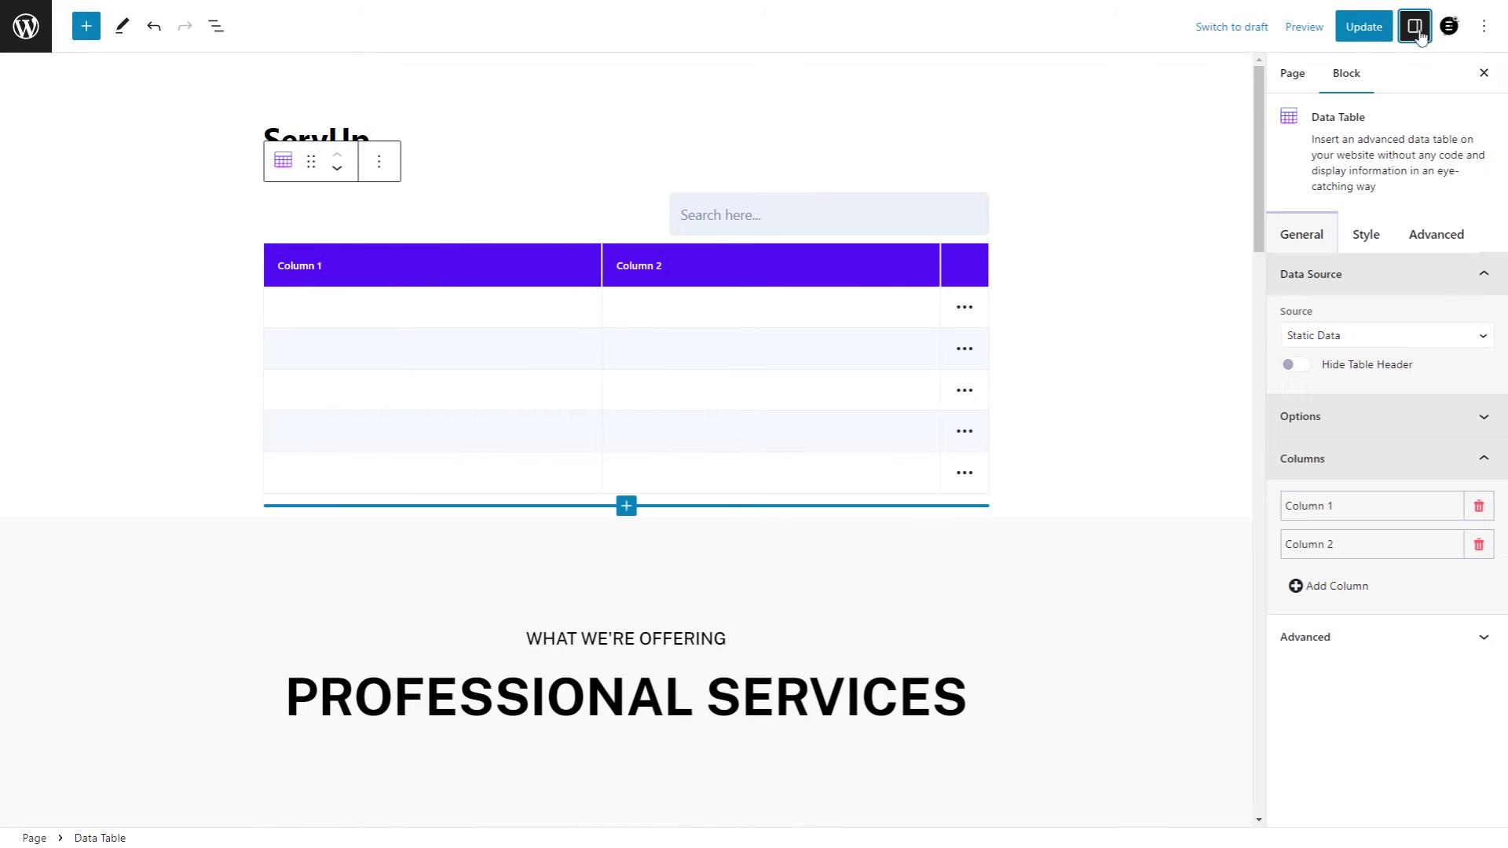
click(1329, 333)
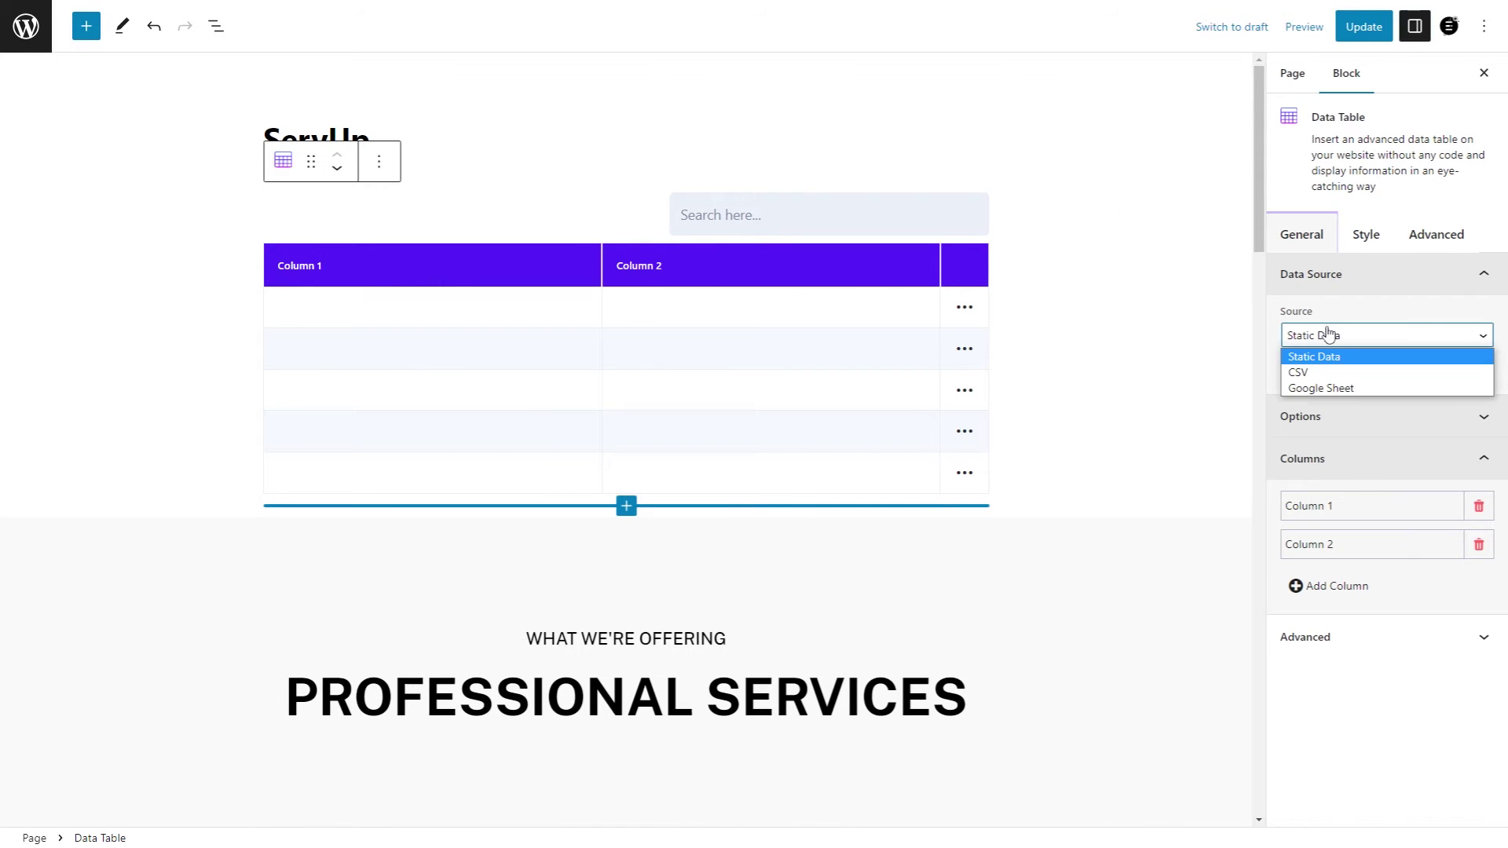
click(1317, 372)
click(1304, 459)
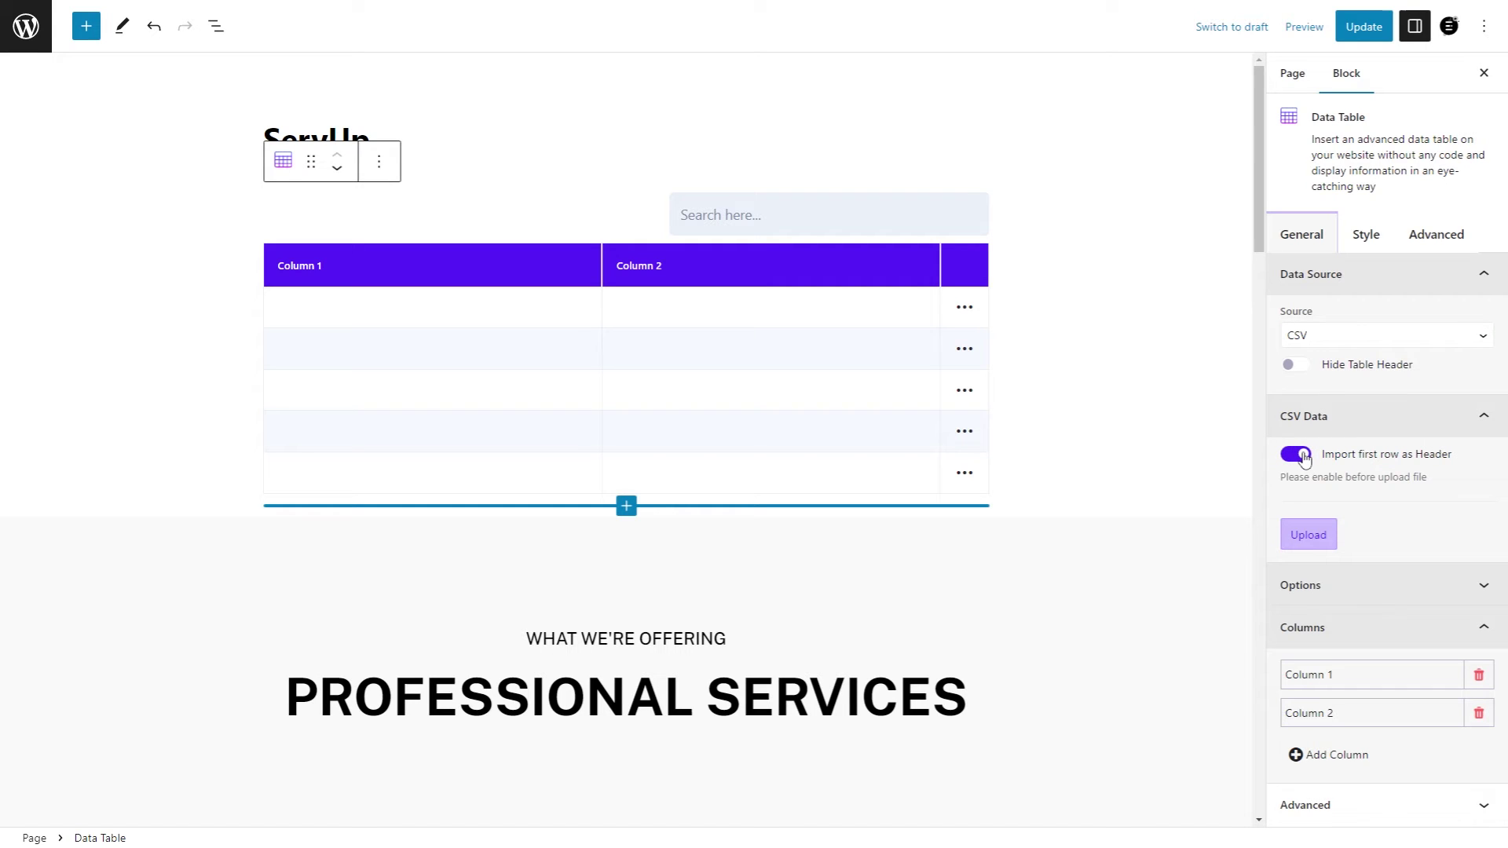
click(1333, 532)
Load Sample - Class Data.csv into the table and review the imported rows.
click(699, 276)
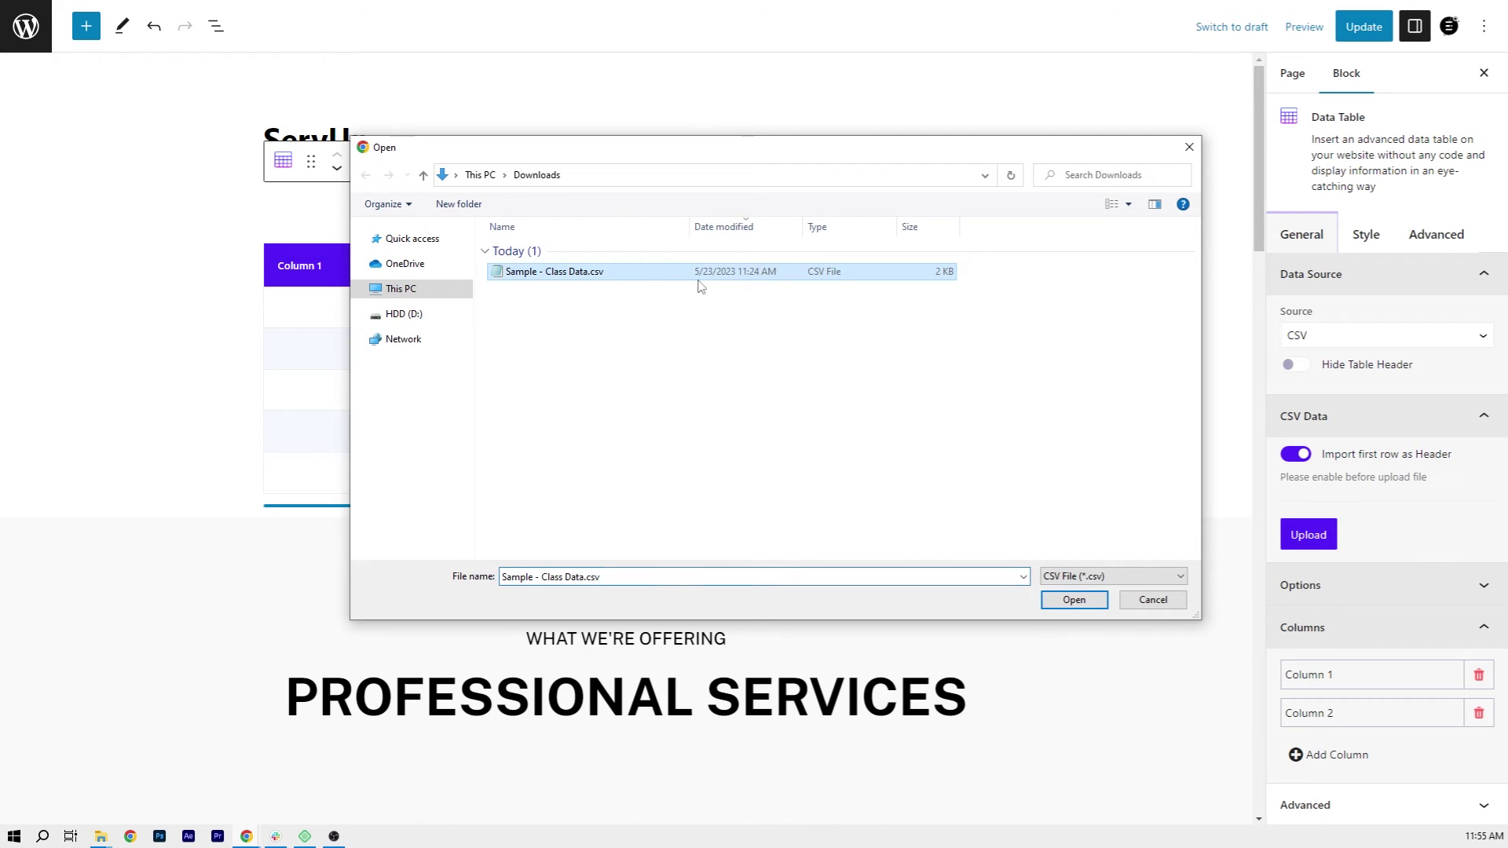
click(1088, 602)
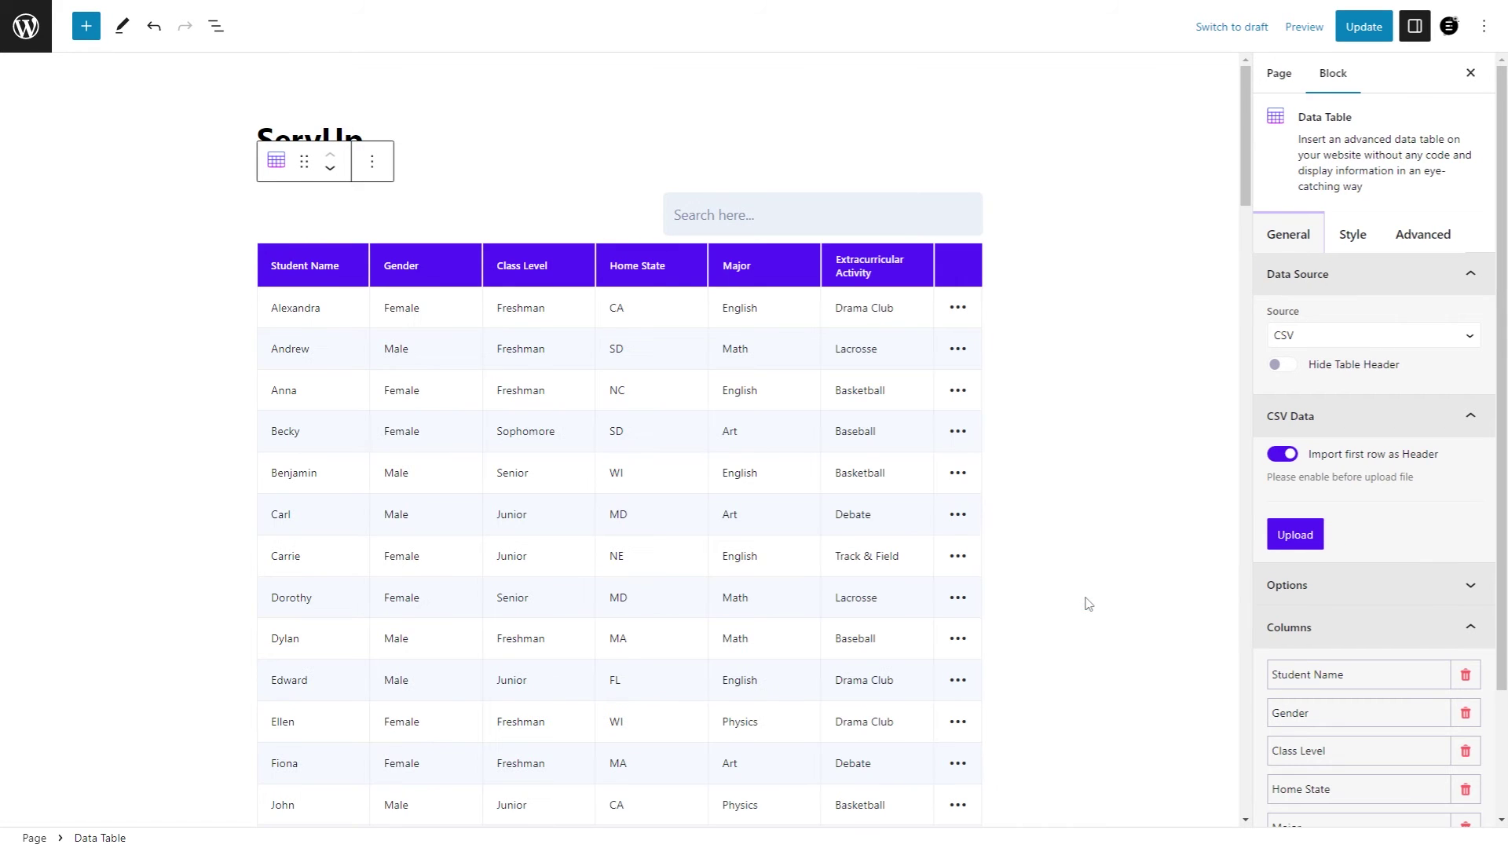
scroll(720, 371, down, 12)
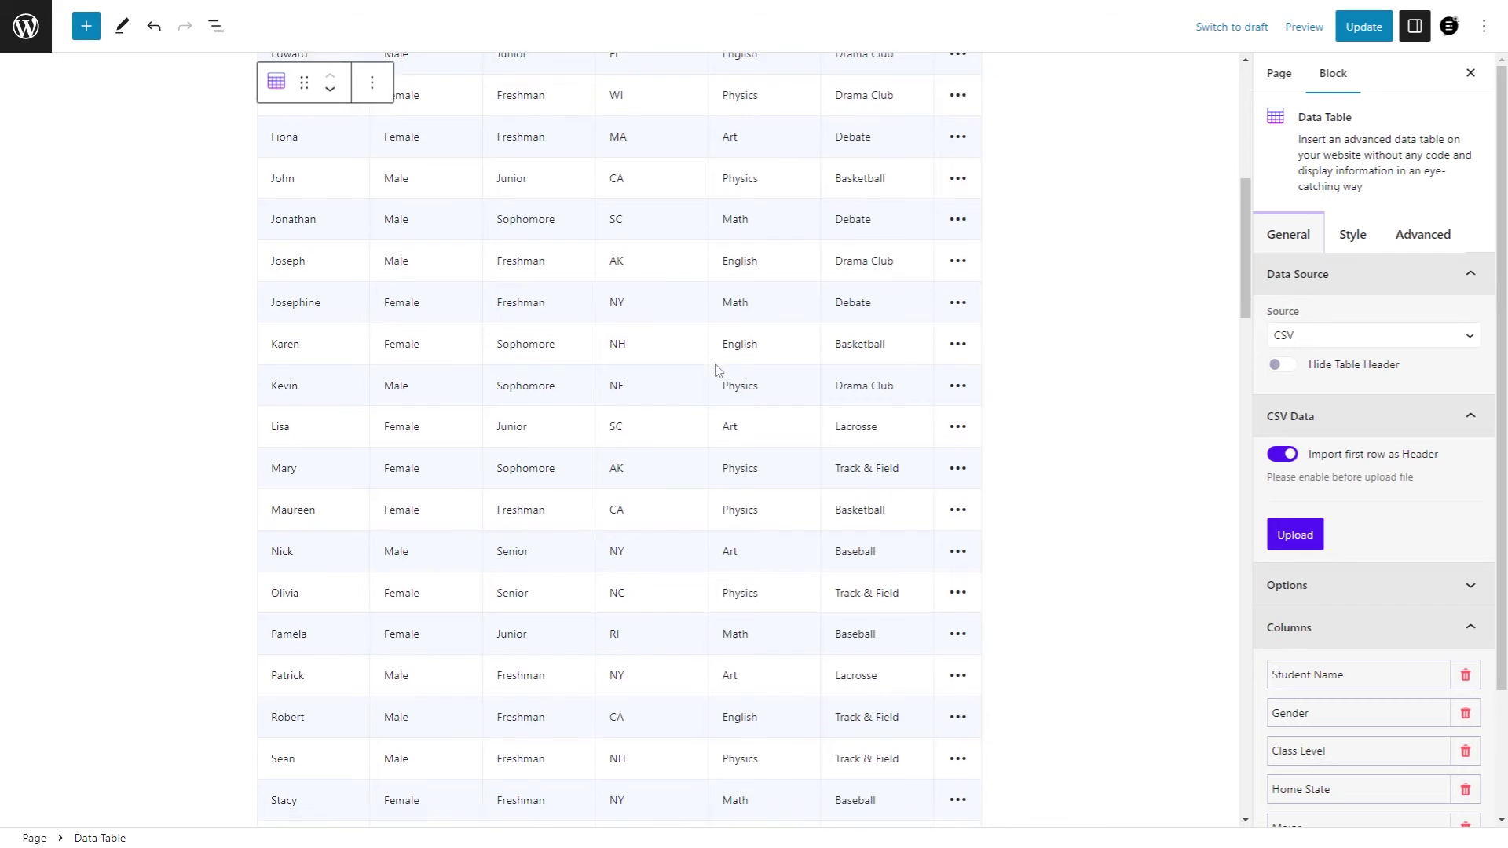
scroll(730, 370, up, 15)
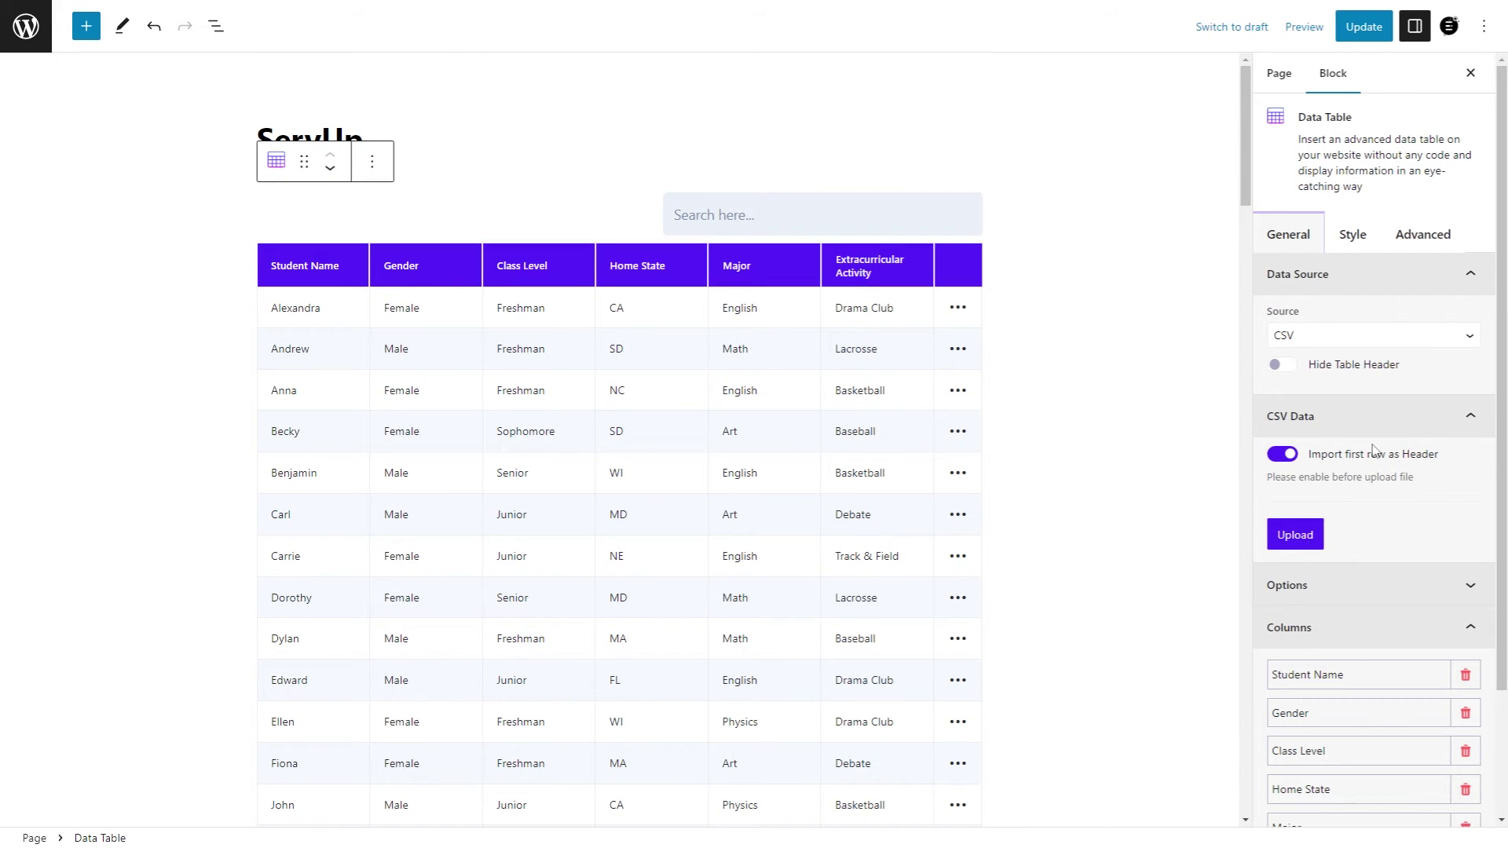
scroll(1369, 448, down, 2)
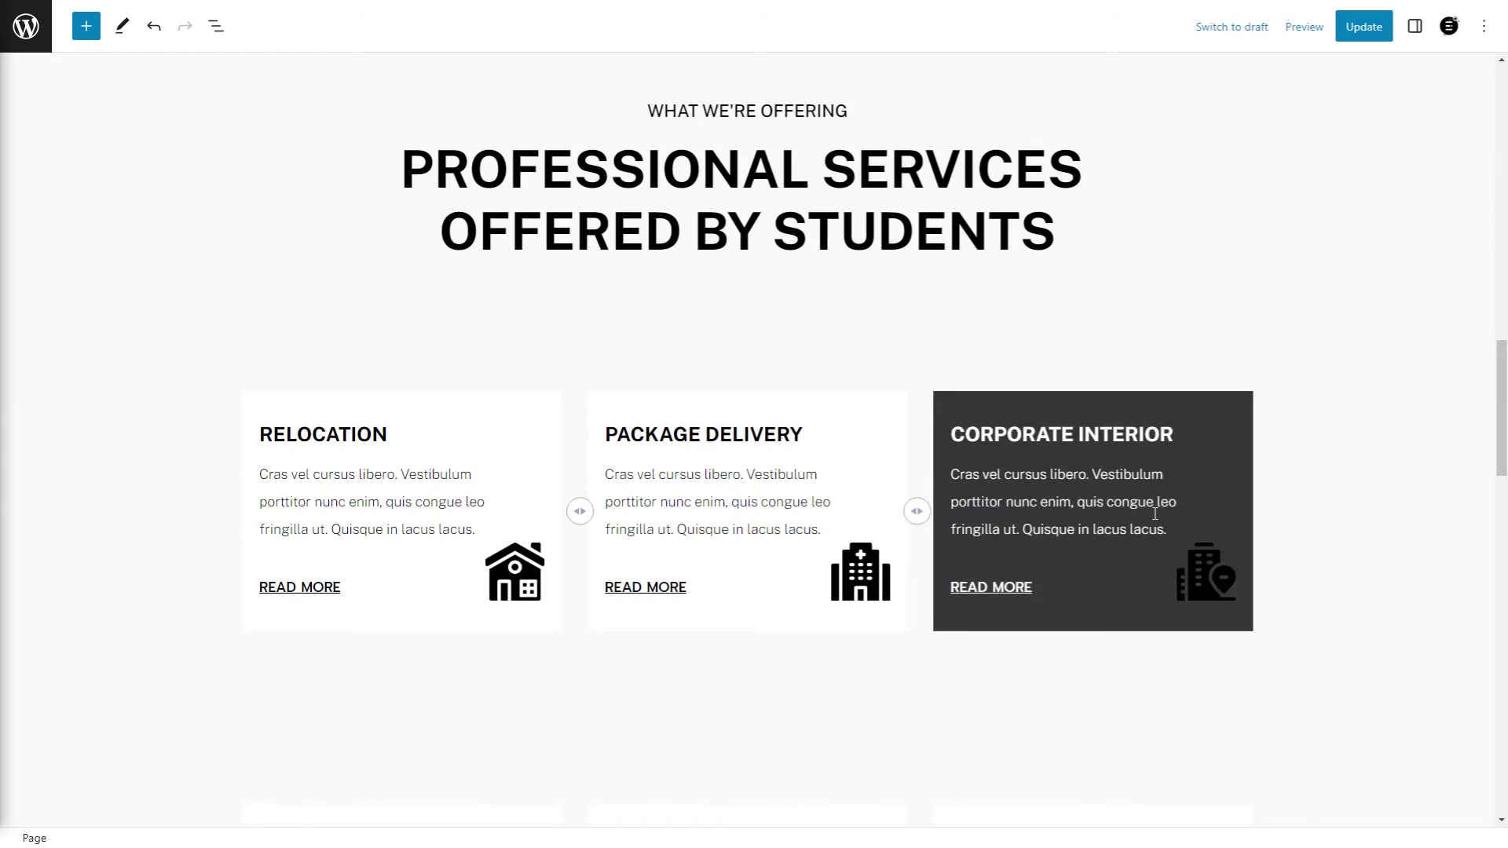
Enable Fixed Header with scroll height 450 and turn on Show Pagination.
scroll(1154, 514, up, 15)
click(539, 138)
click(1415, 27)
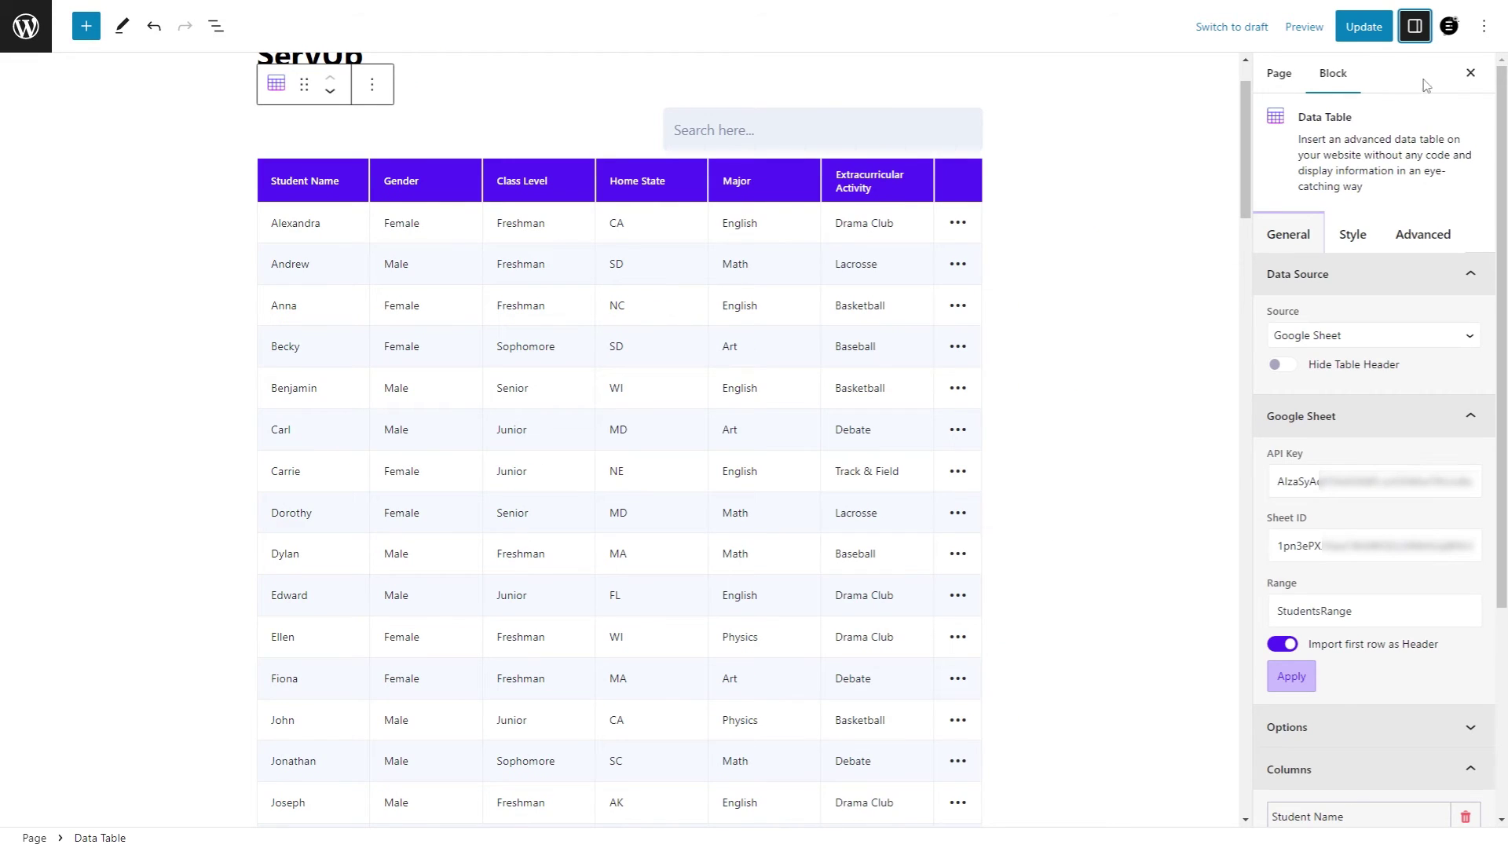
scroll(1312, 281, down, 4)
click(1415, 433)
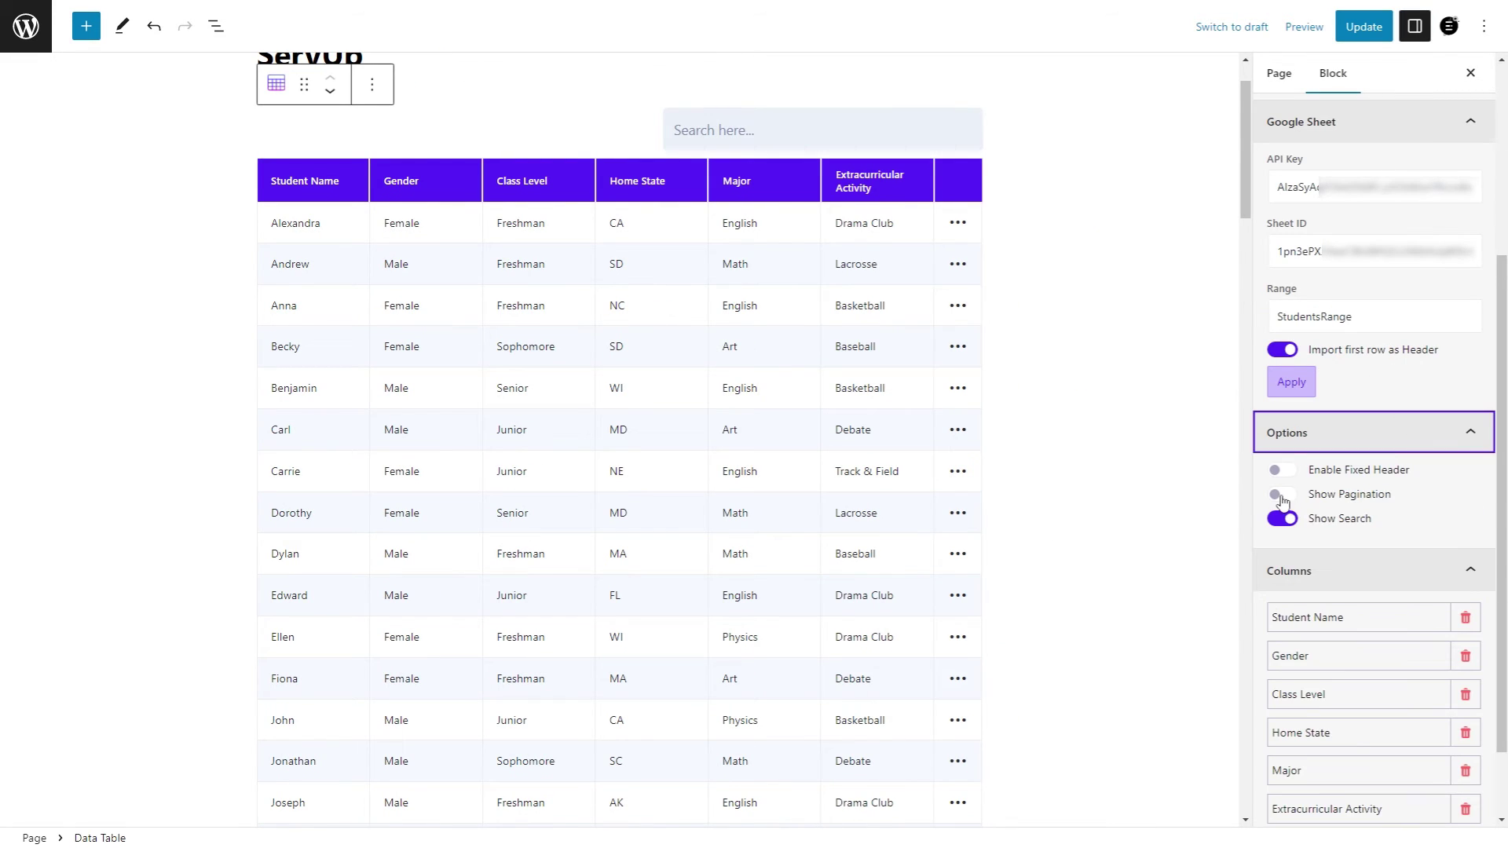
click(1282, 491)
click(1282, 467)
click(1268, 525)
text(450)
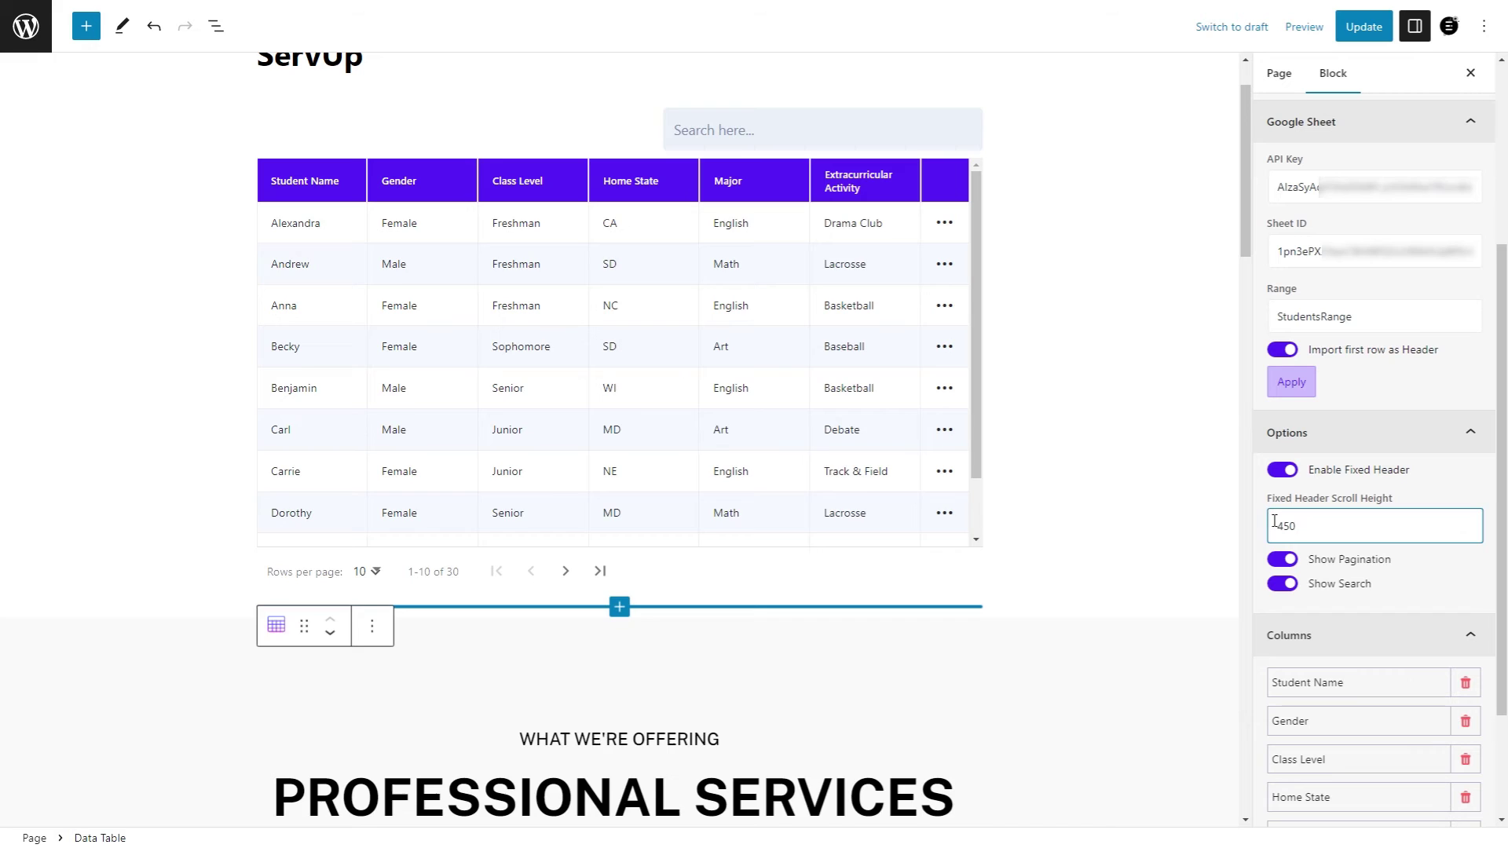
Update the page and reselect the Data Table block.
click(1364, 28)
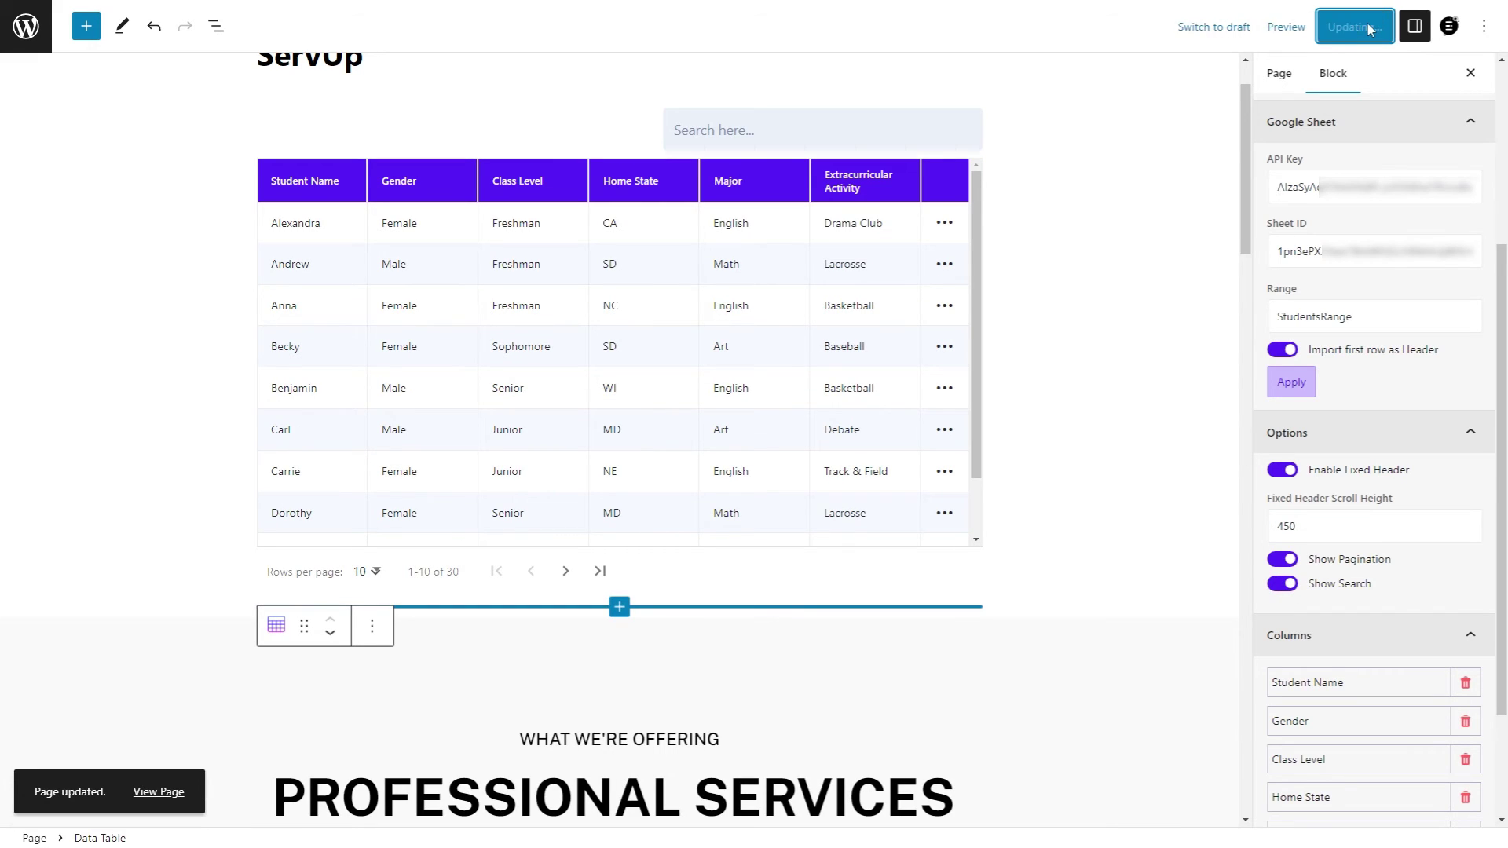
scroll(1152, 287, up, 1)
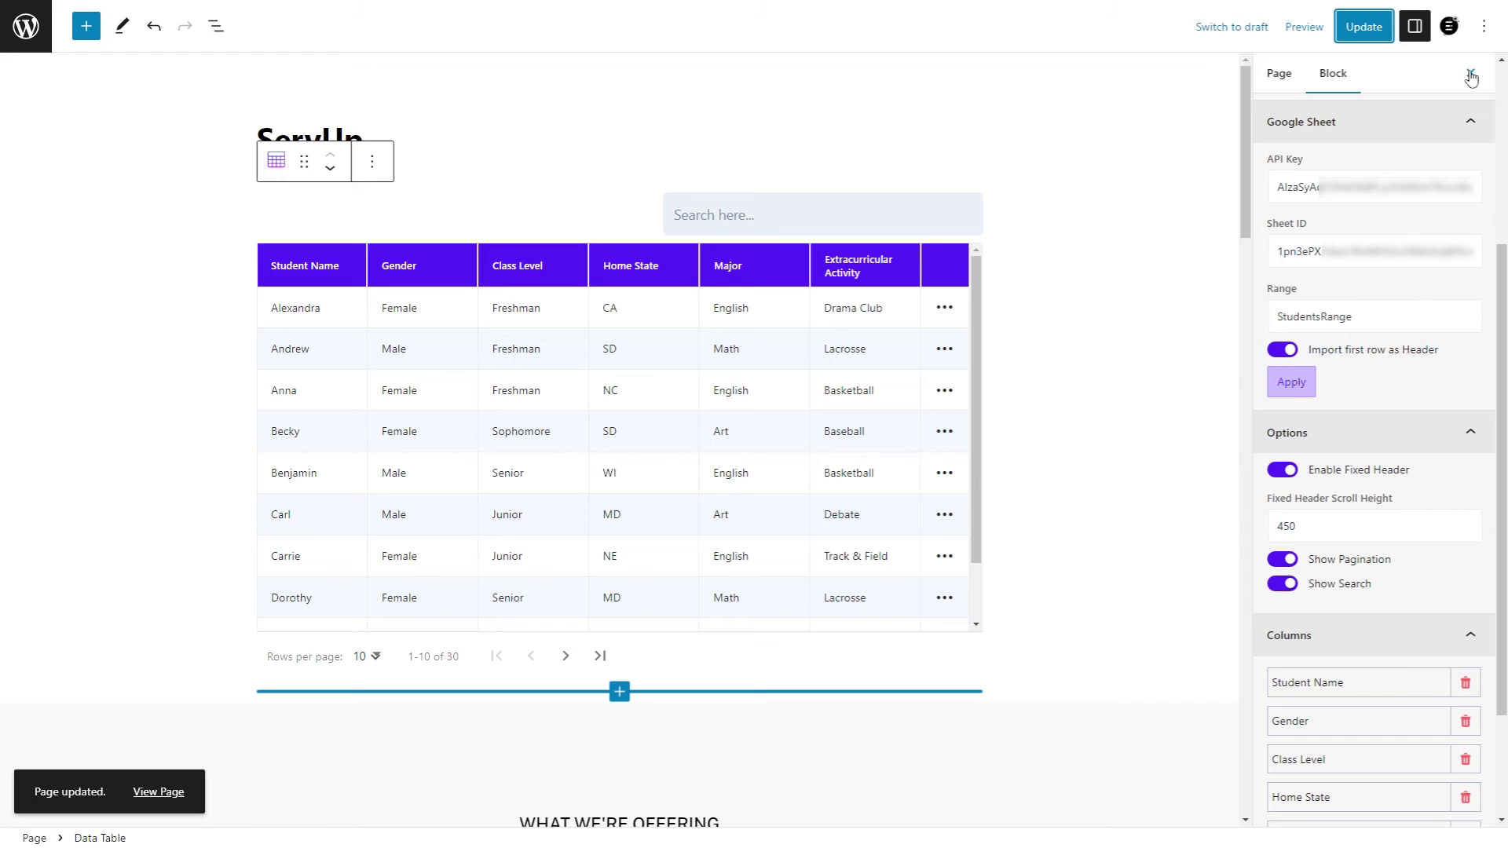
click(959, 237)
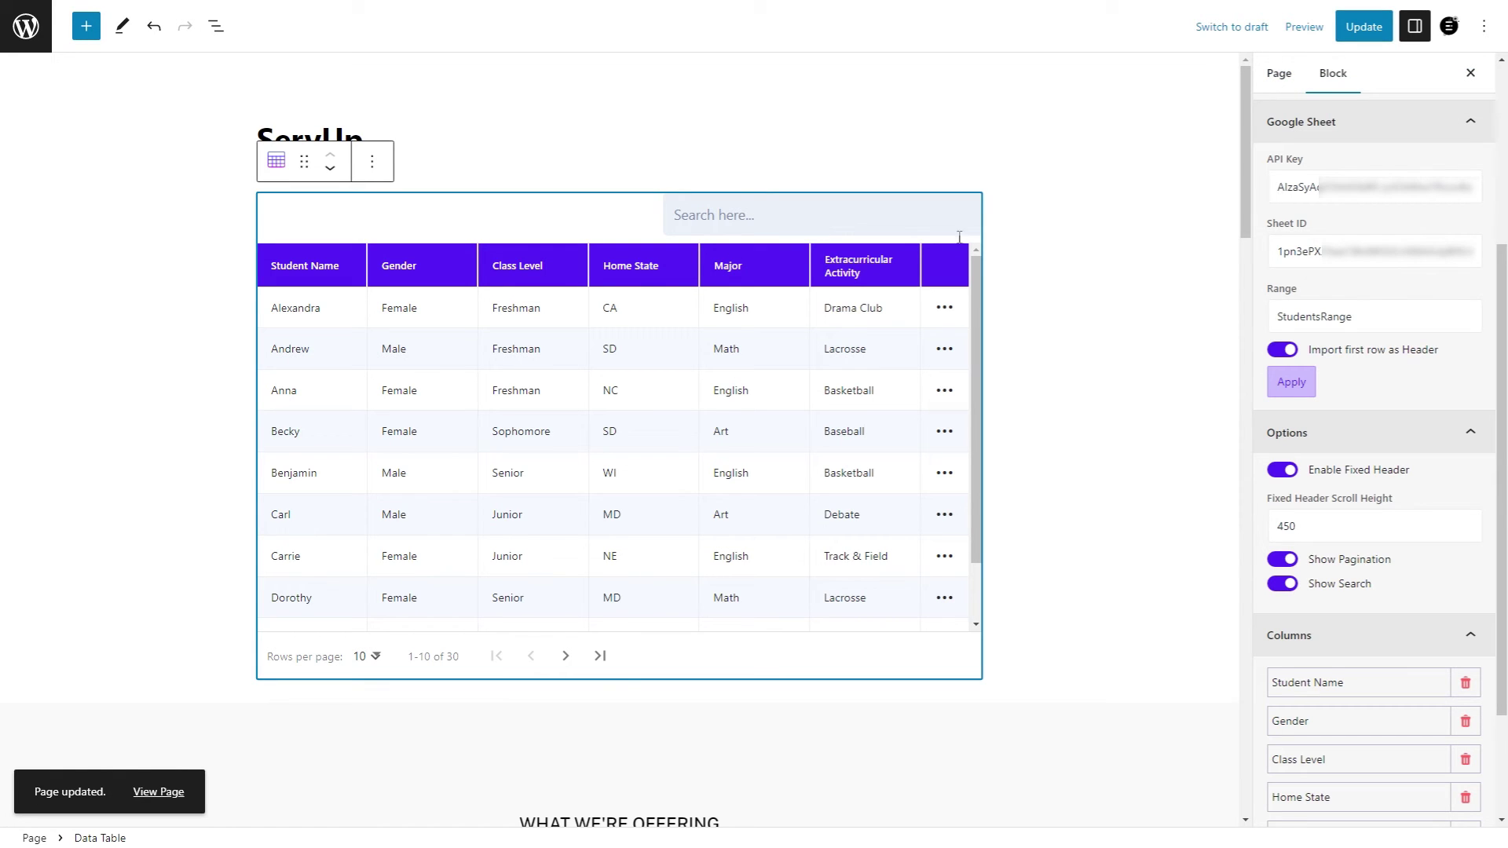
scroll(1347, 266, up, 4)
Style the table head with a dark grey background, white text and centre alignment.
click(1364, 232)
click(1468, 436)
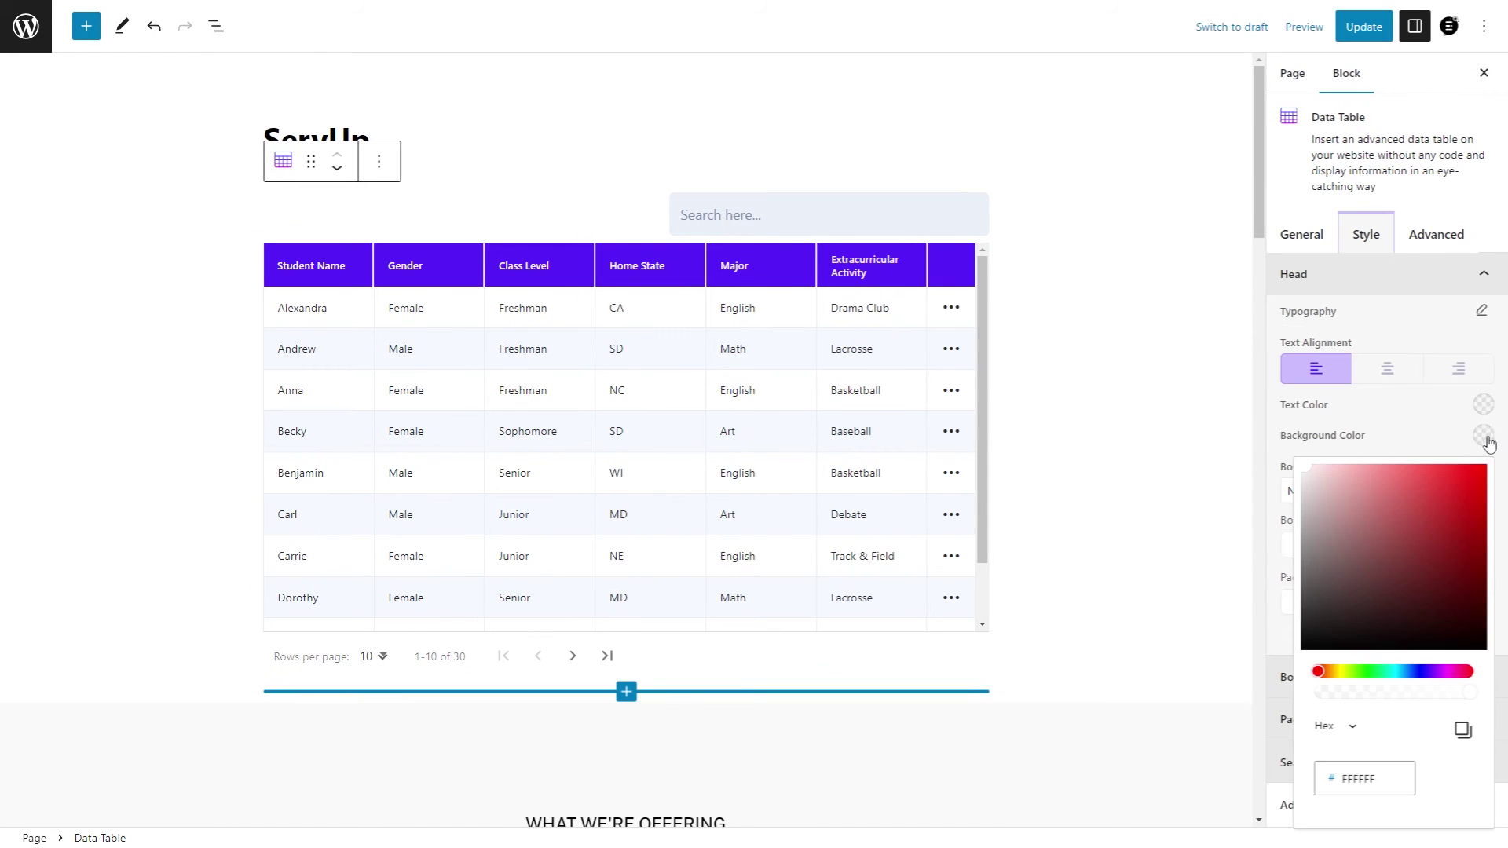
click(1291, 589)
click(1483, 404)
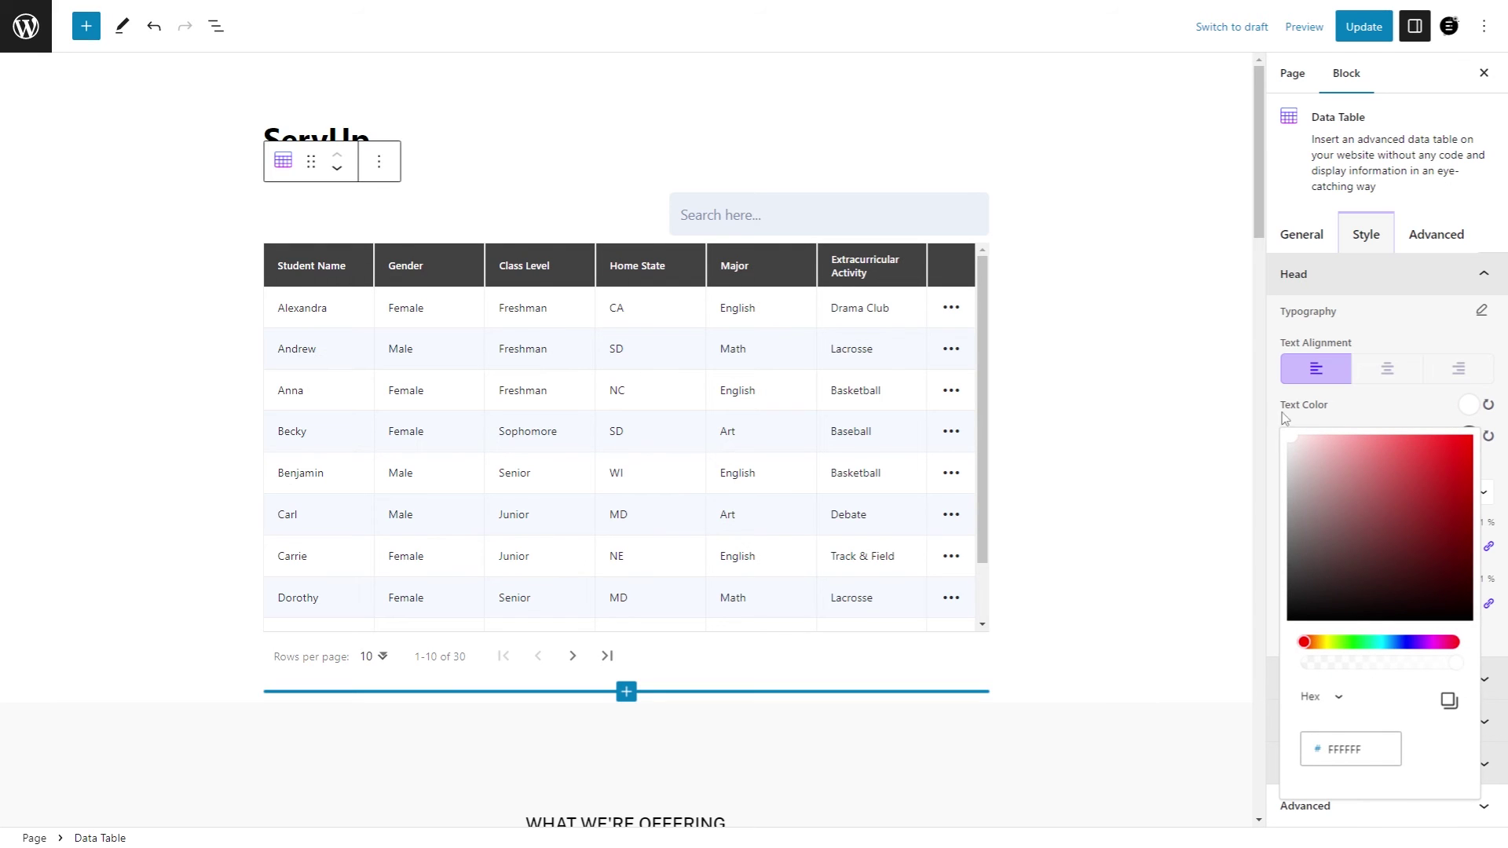
click(1387, 369)
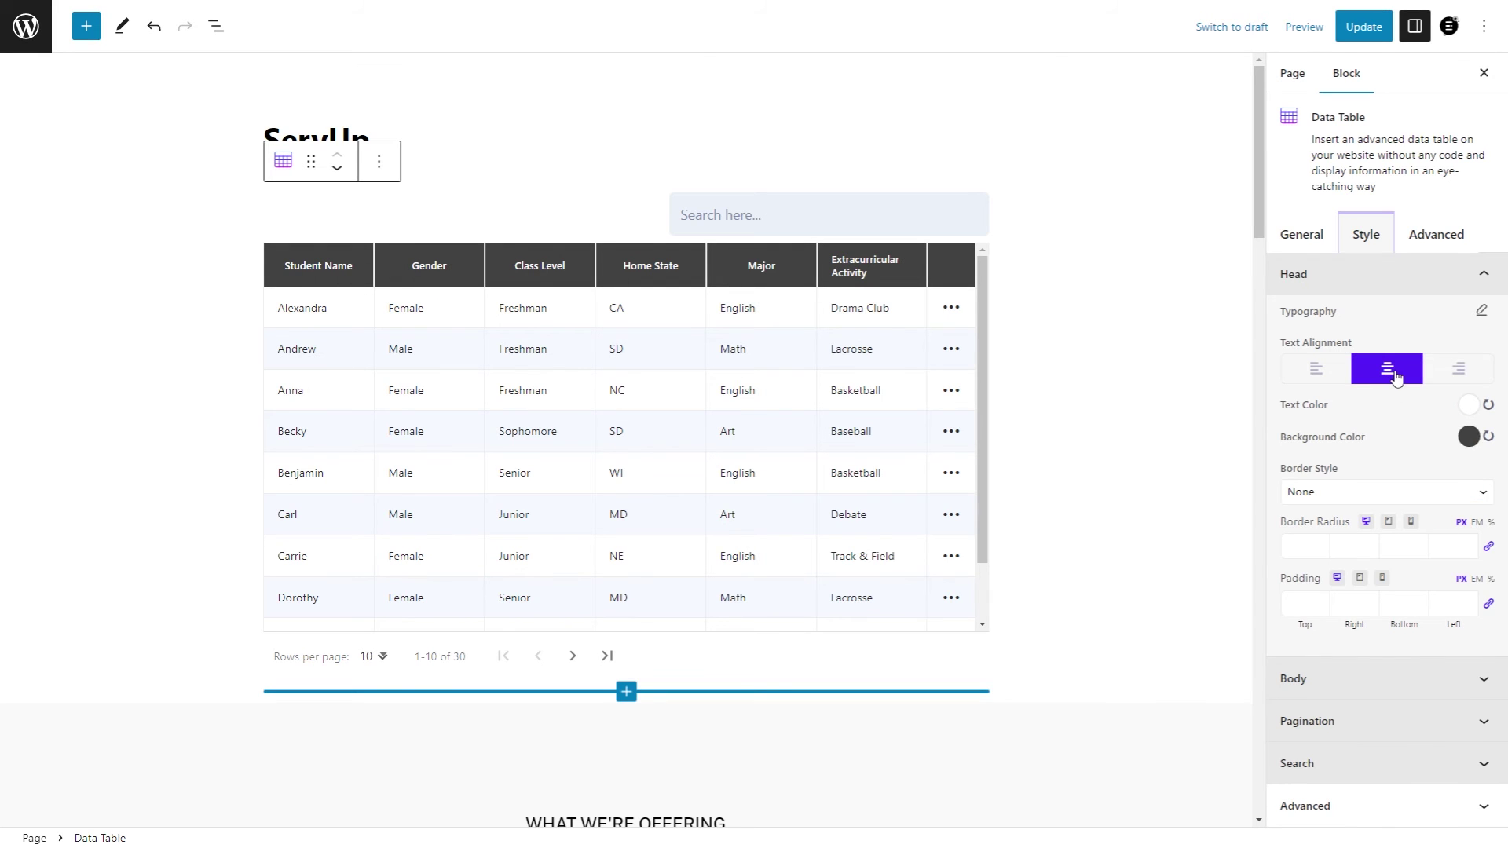
Adjust the body text colour and search box styling, then update the page.
click(1294, 678)
click(1457, 487)
scroll(1375, 471, up, 5)
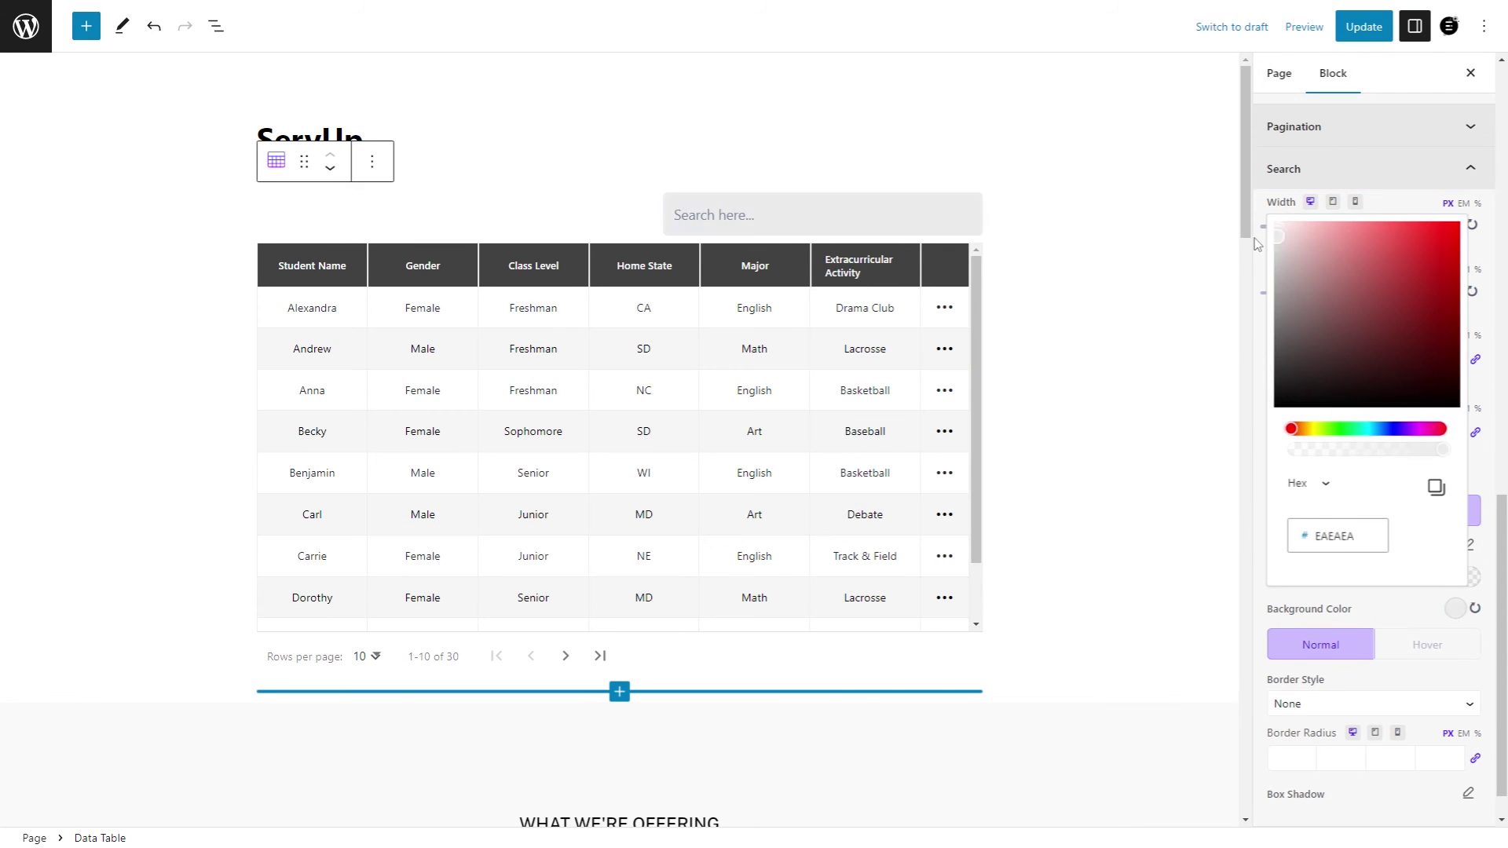
click(1470, 353)
click(1465, 281)
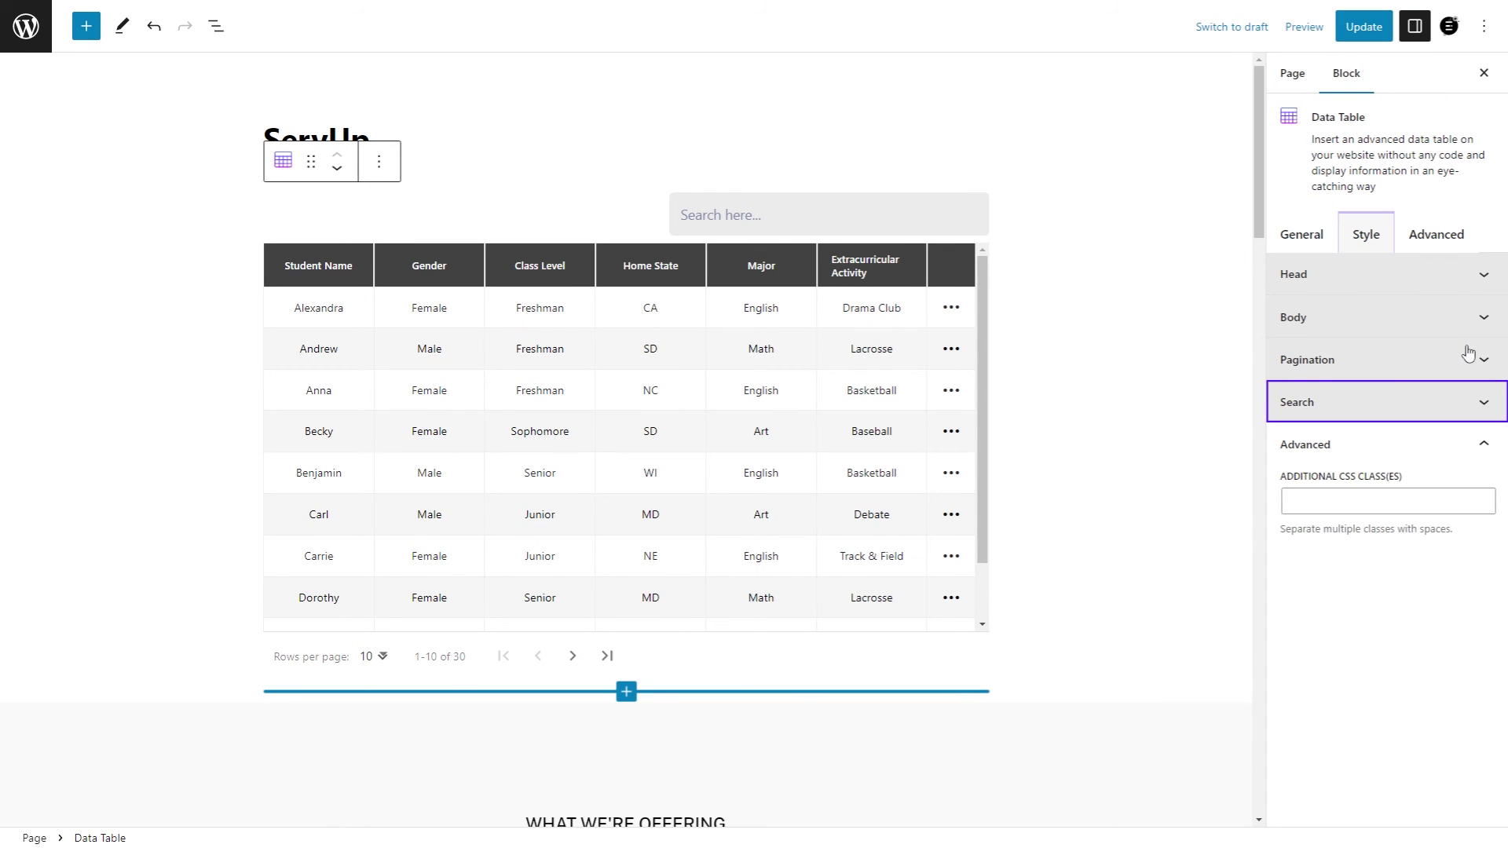
click(1350, 35)
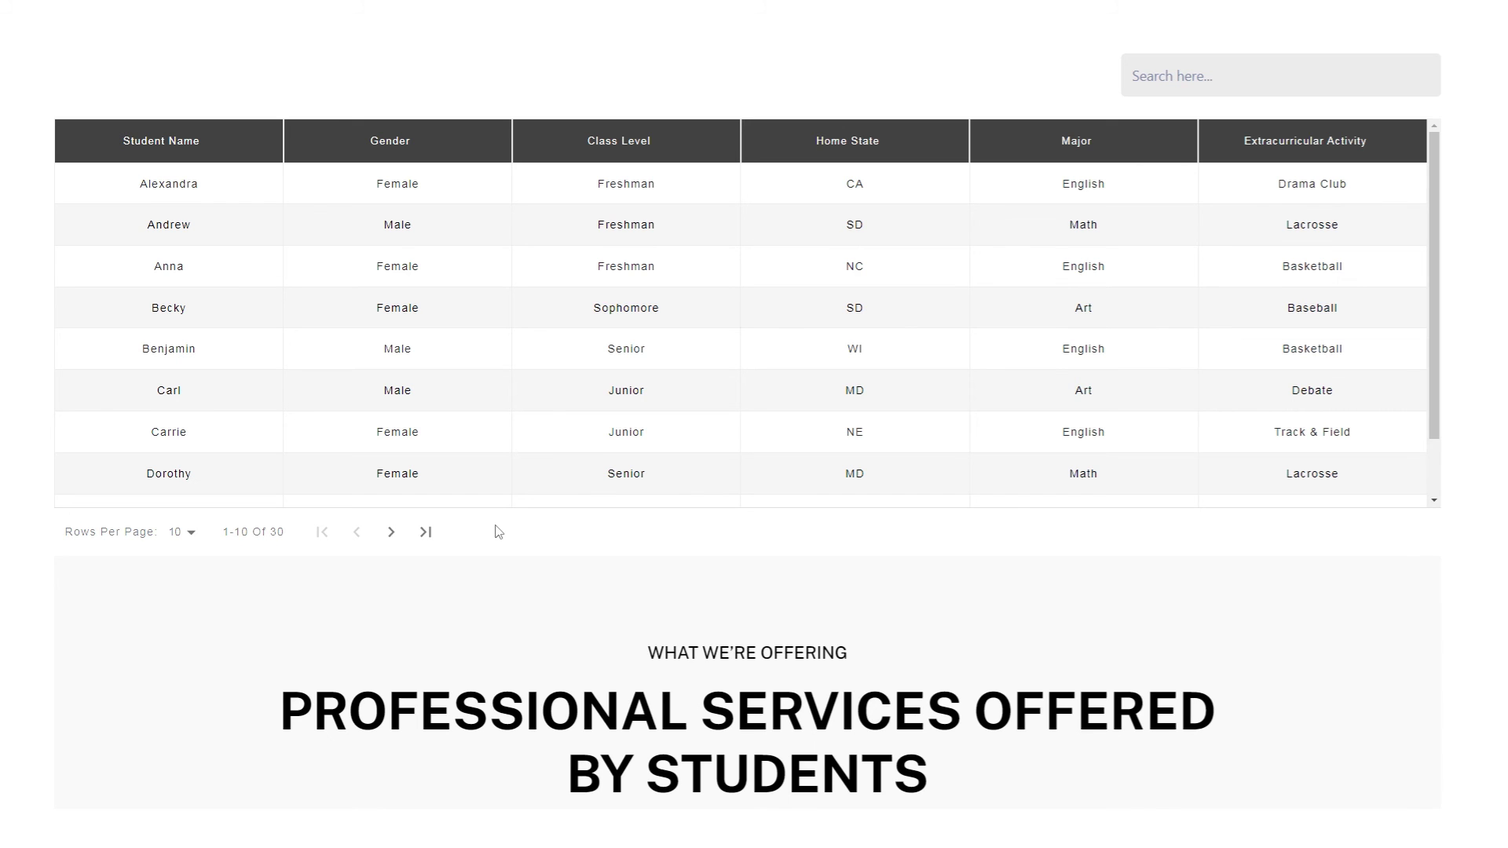
Sort by Gender both ways, then by Student Name ending ascending.
click(427, 150)
click(428, 150)
click(189, 150)
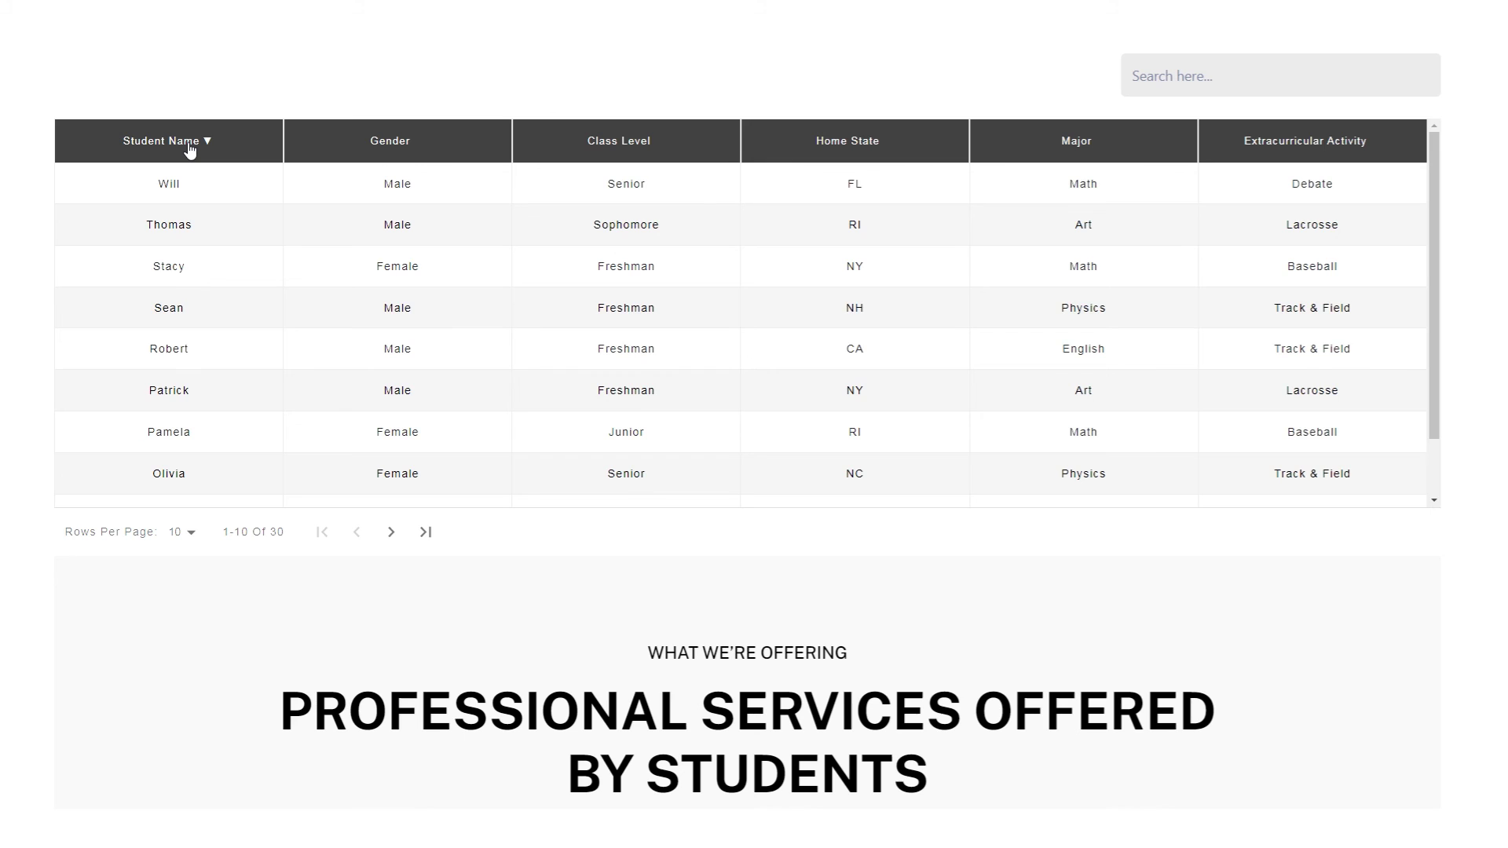
click(189, 150)
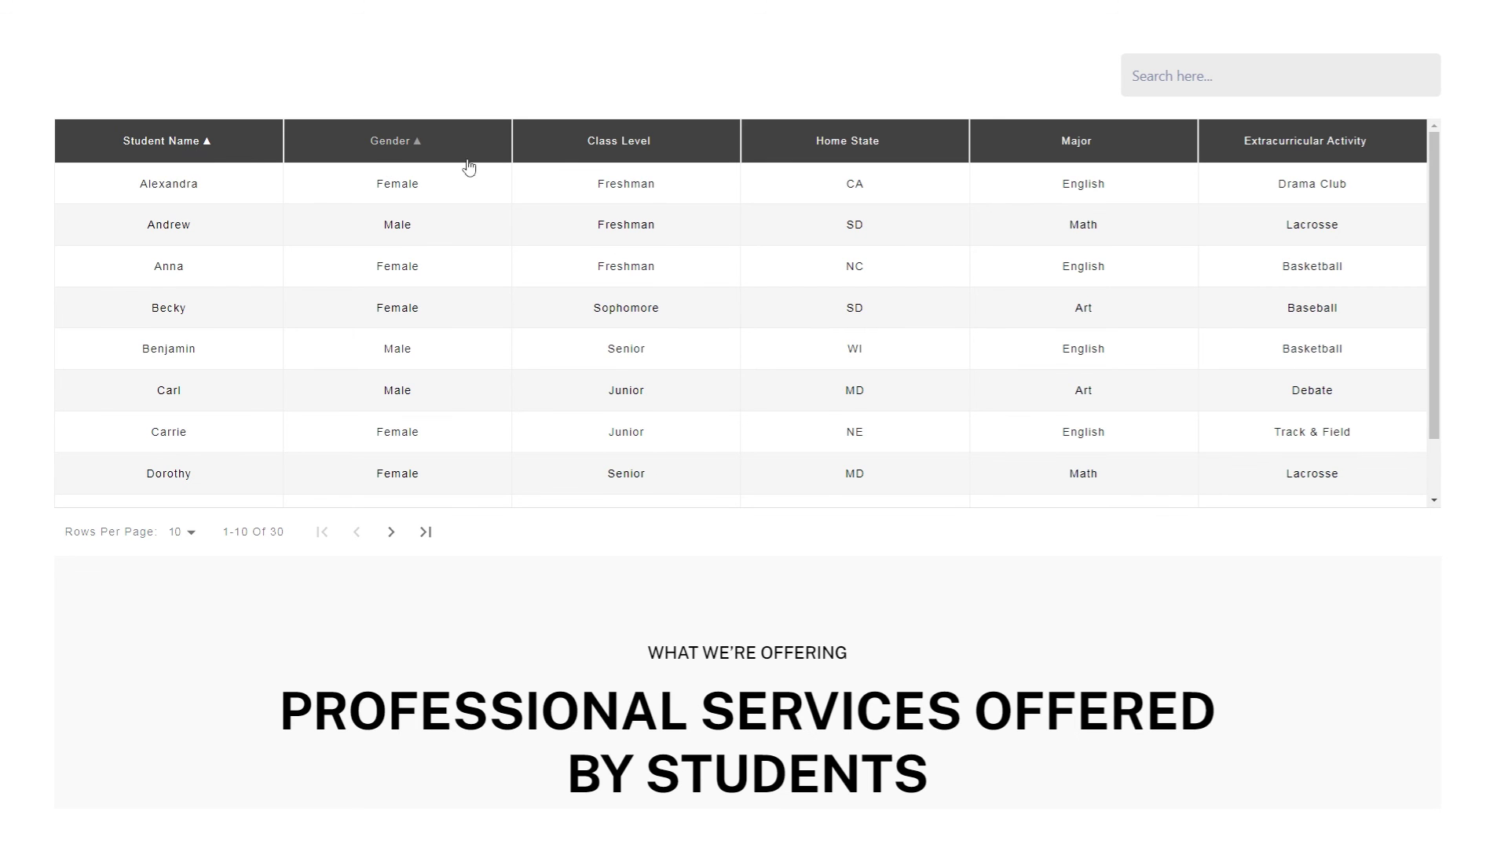
Search the table for 'Bec', then clear the search.
click(1175, 82)
text(Bec)
key(ctrl+a)
key(BackSpace)
Page forward and back, then show 20 rows per page.
click(391, 532)
click(357, 532)
click(181, 531)
click(184, 583)
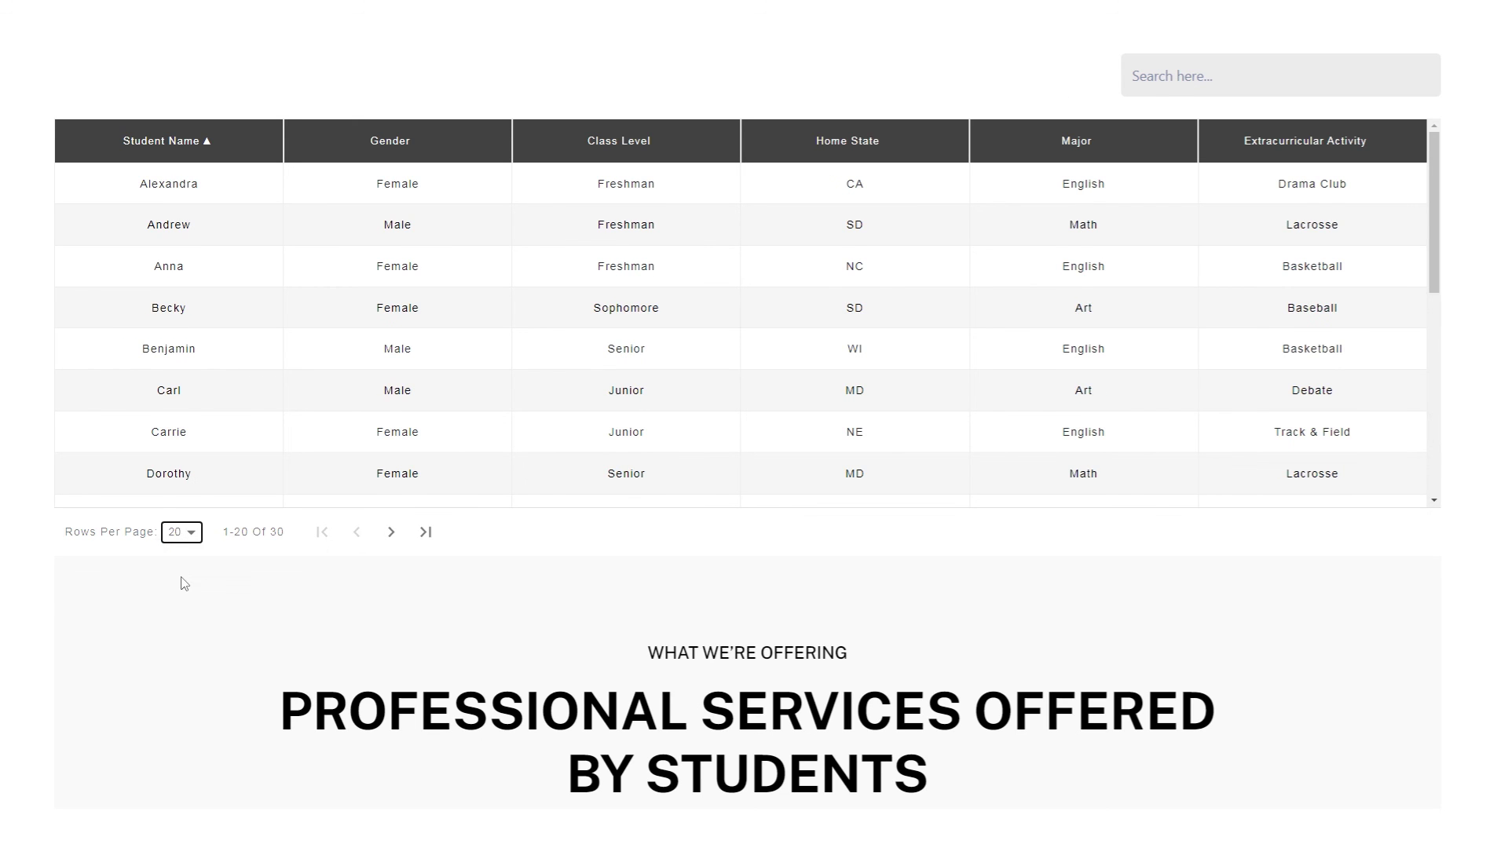
scroll(440, 364, down, 5)
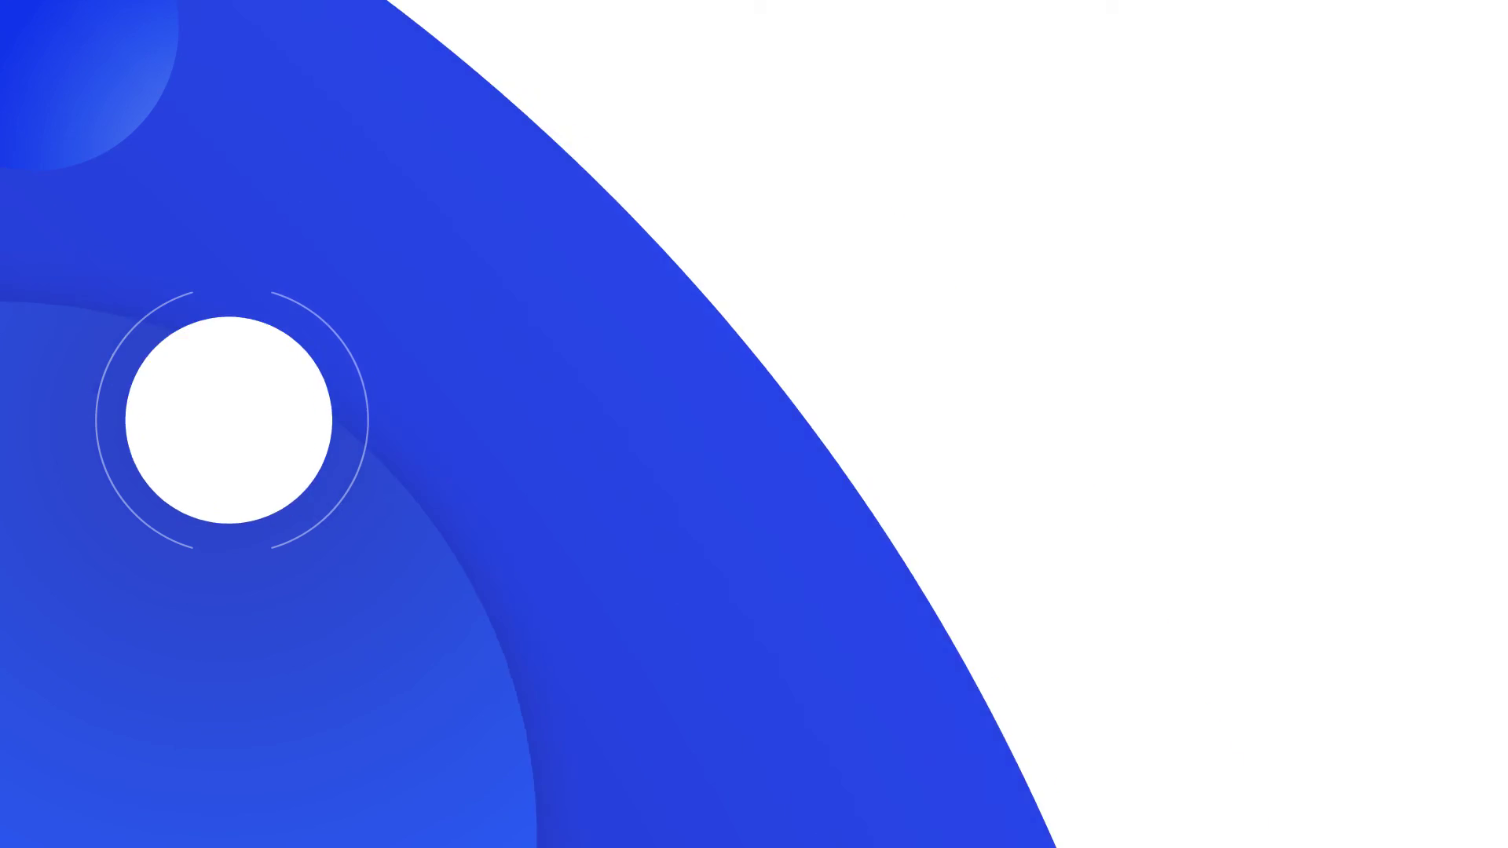